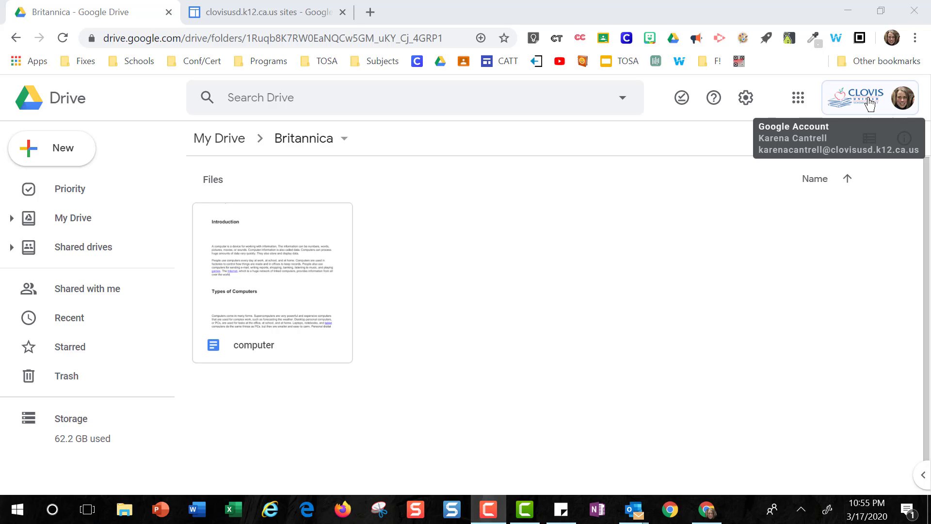
- Create a new Google Sites site from the Britannica folder in Drive
click(47, 159)
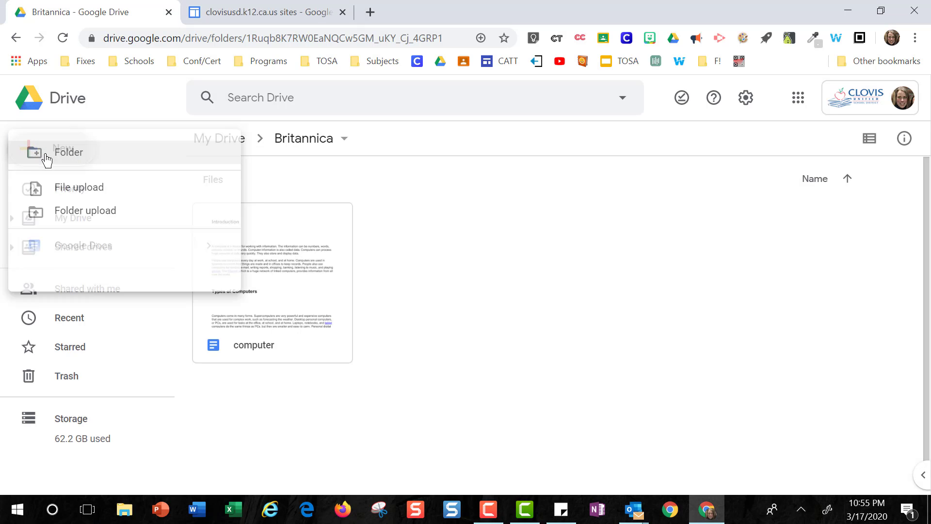
mouse_move(79, 321)
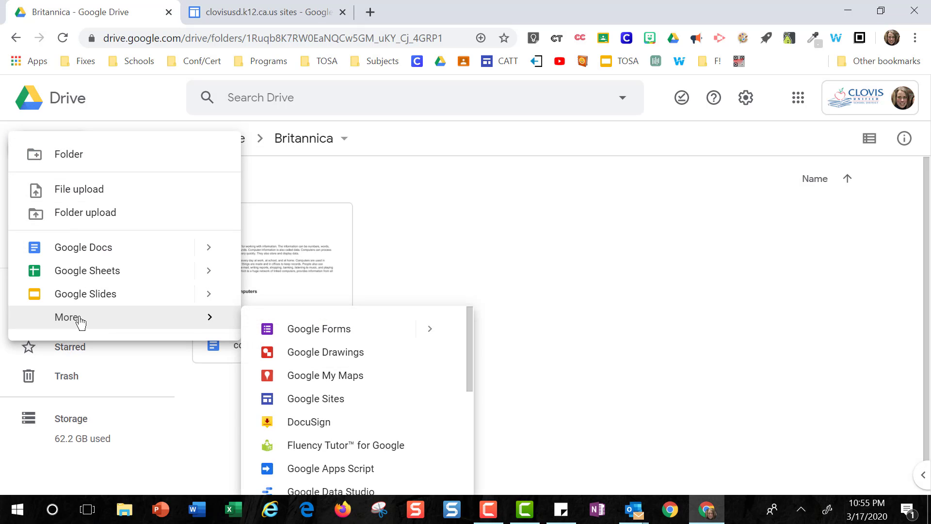
click(330, 409)
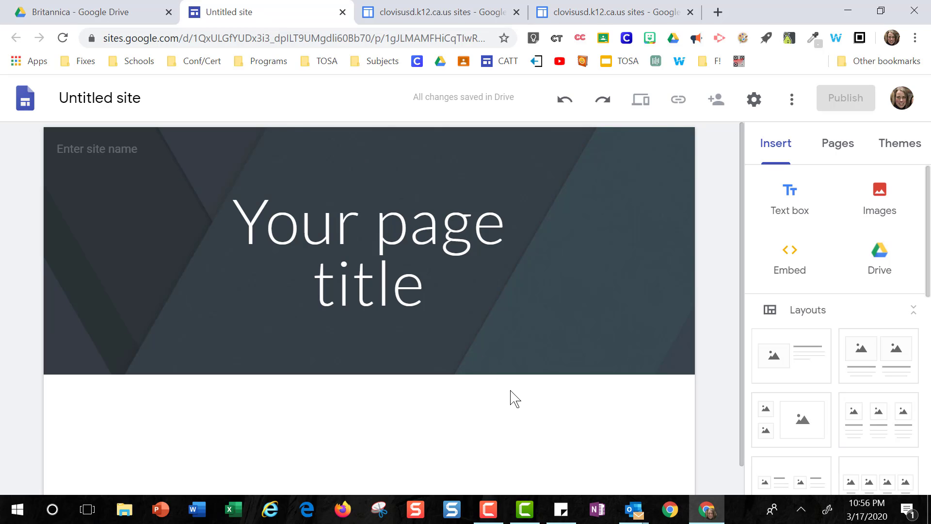
- Replace the placeholder page title in the header with "Jefferson Grade 1"
scroll(514, 398, down, 1)
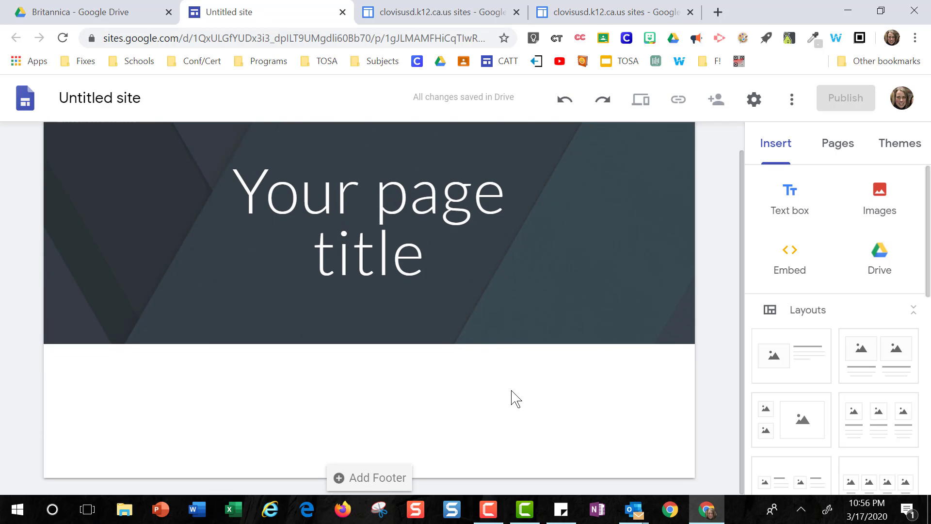
scroll(515, 399, up, 1)
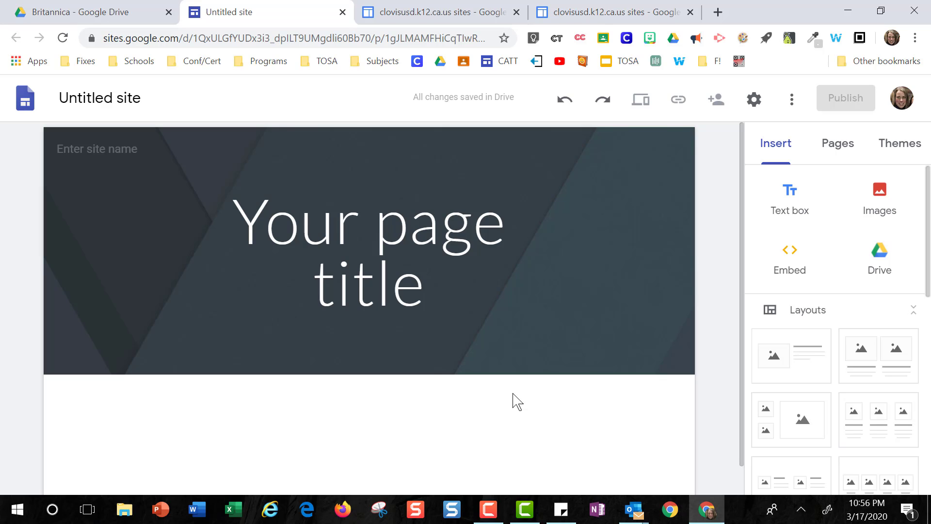
click(321, 230)
drag(238, 238, 416, 274)
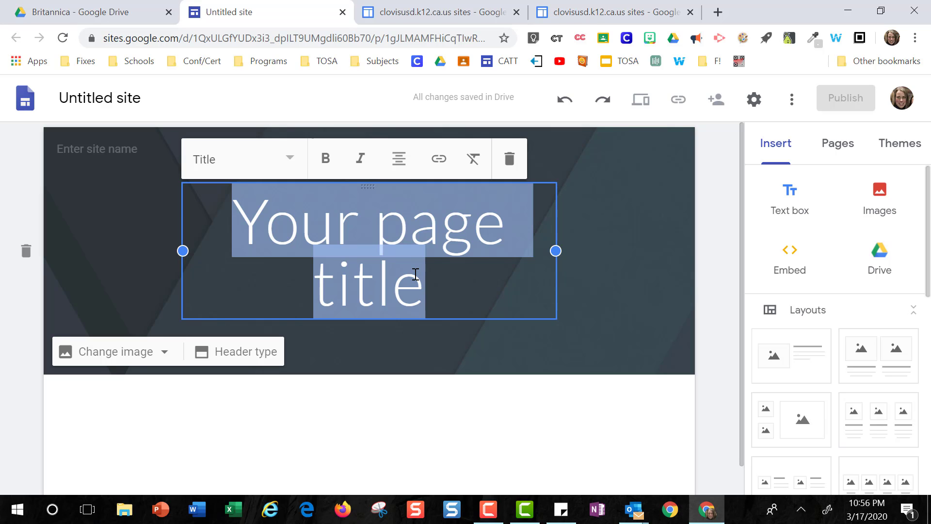
text(Jefferso)
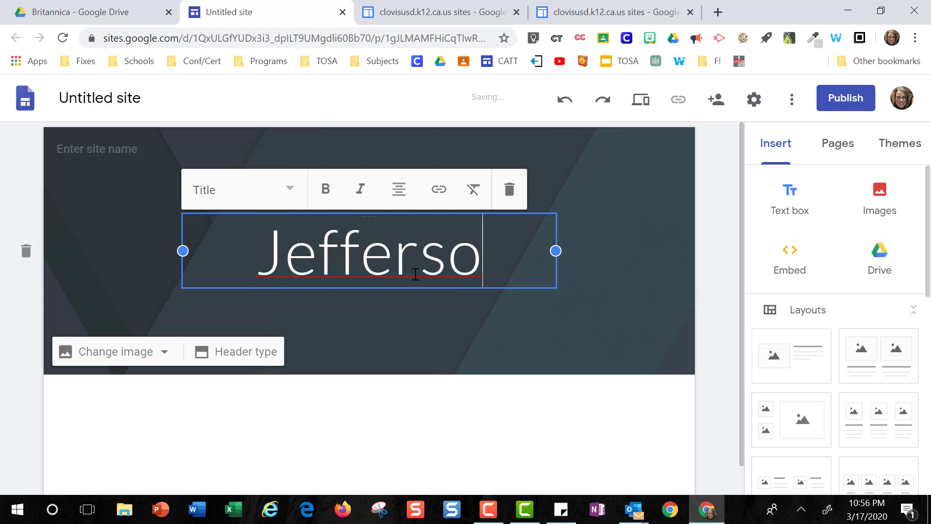
text(n Grad)
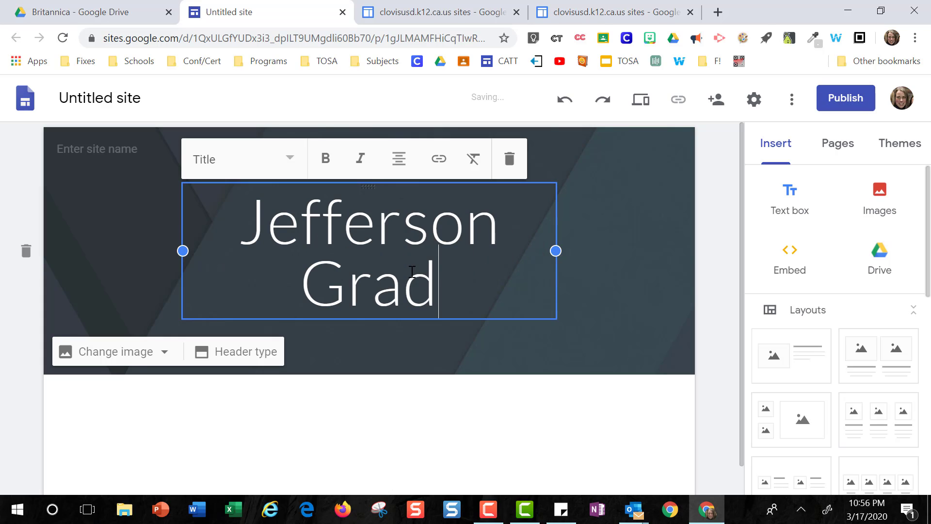
text(e 1)
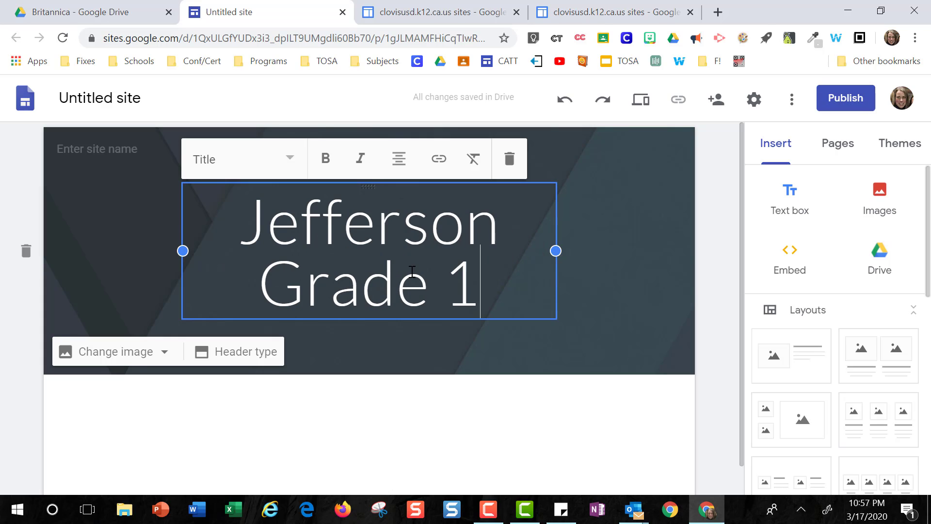
- Name the site document "Jefferson Grade 1" and fill in the header's site name with the same text
click(125, 98)
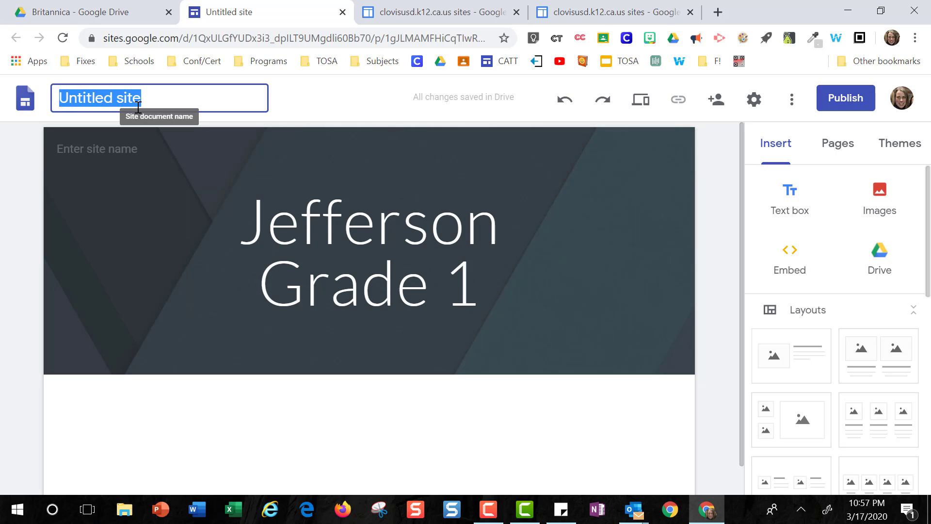
text(Jeffers)
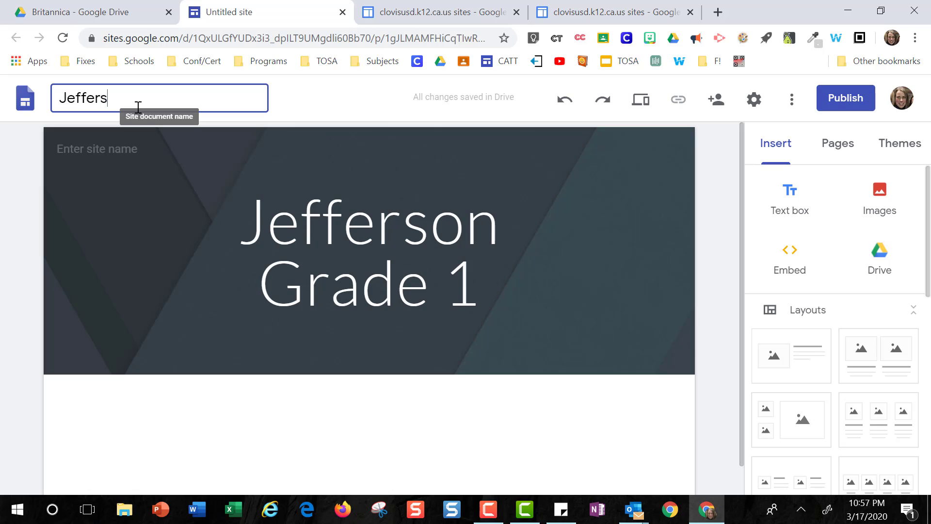
text(on Grade 1)
click(279, 217)
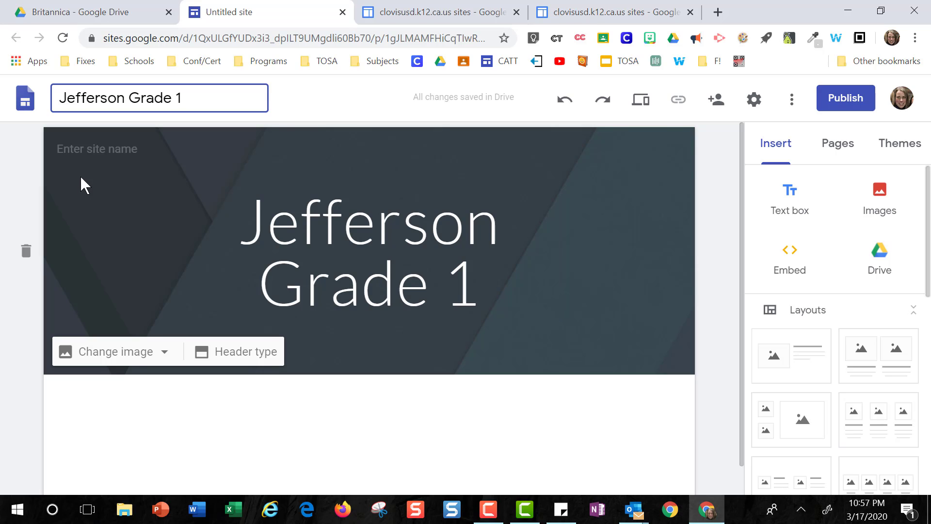
click(100, 150)
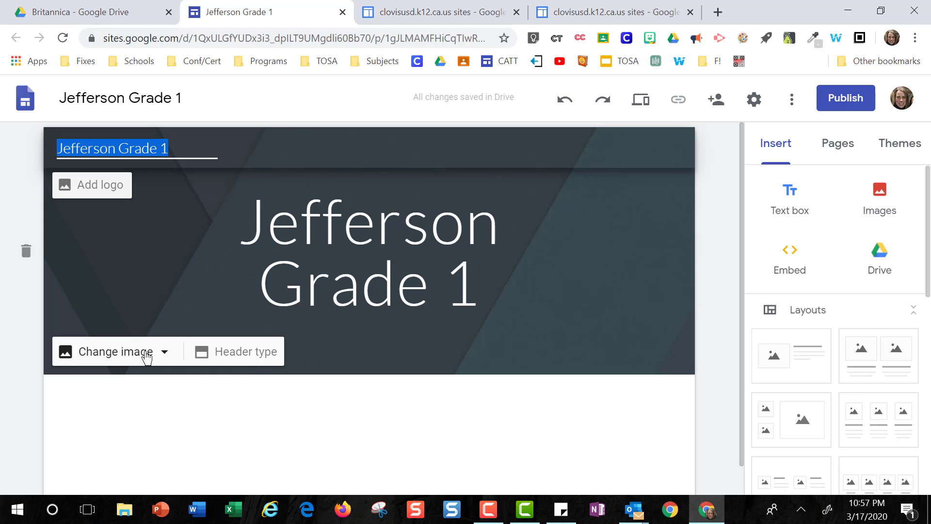
- Try the Title only and Large banner header types on the home page and return the header to Banner
click(241, 364)
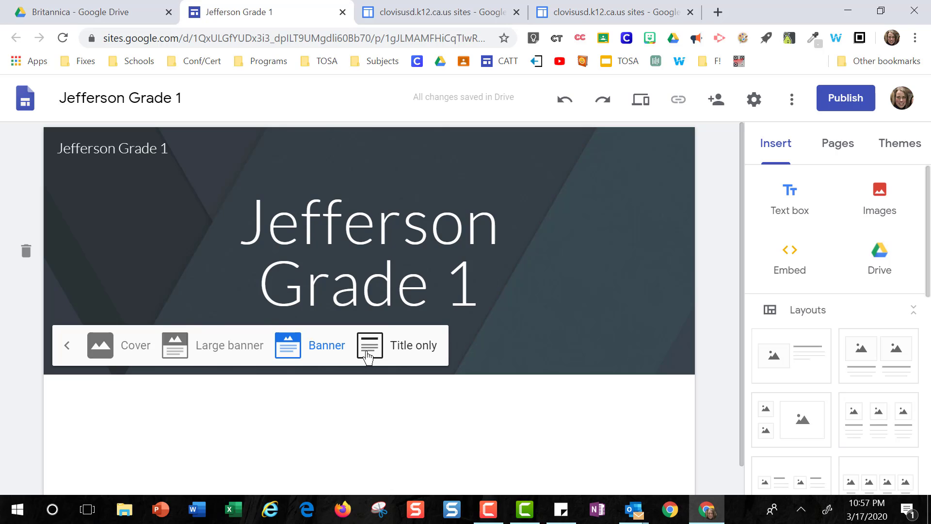
click(402, 358)
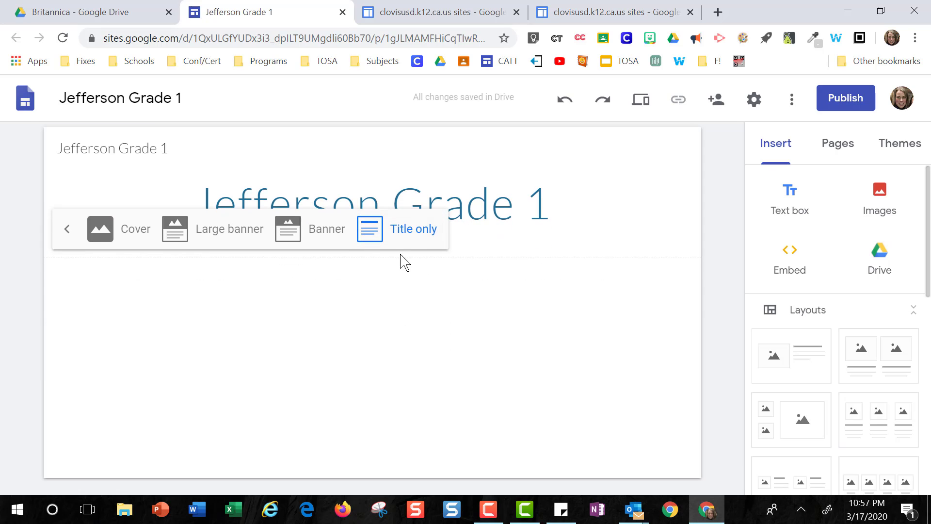
click(316, 241)
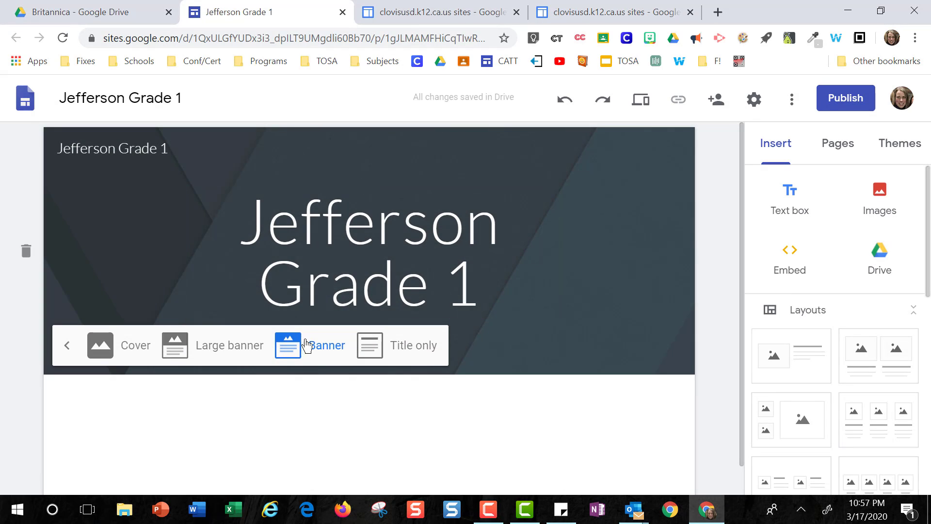
click(197, 359)
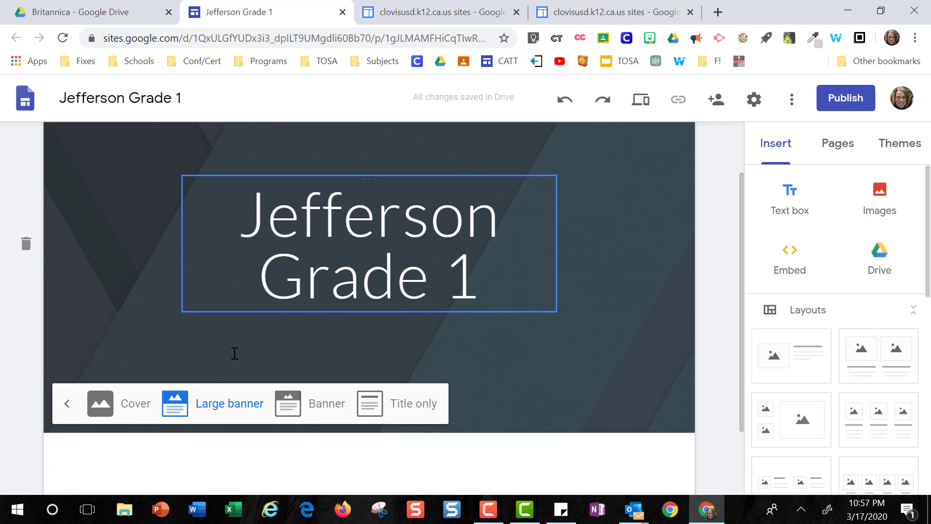
scroll(235, 359, down, 2)
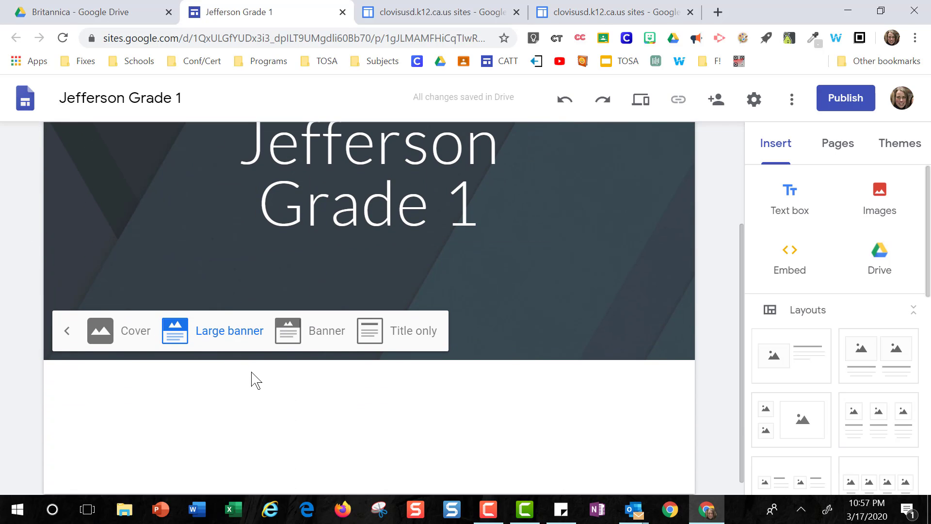
click(305, 339)
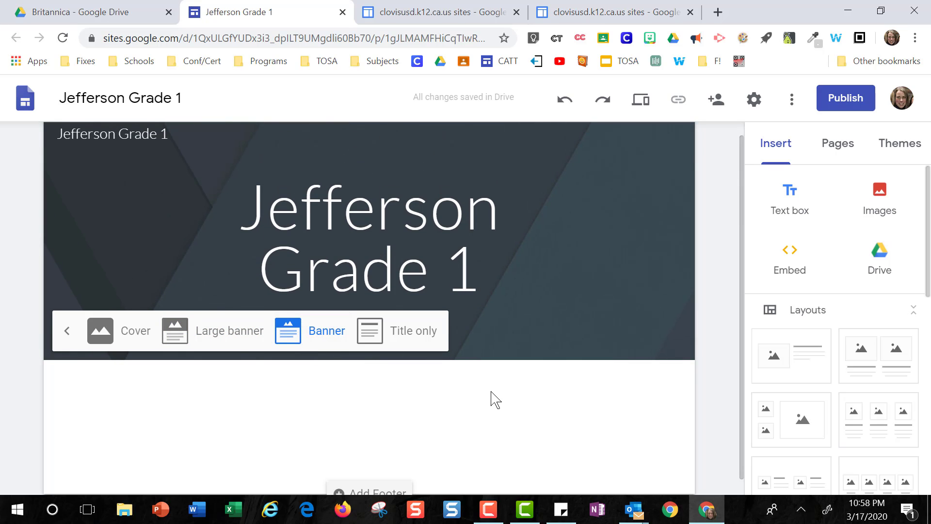
scroll(494, 392, up, 1)
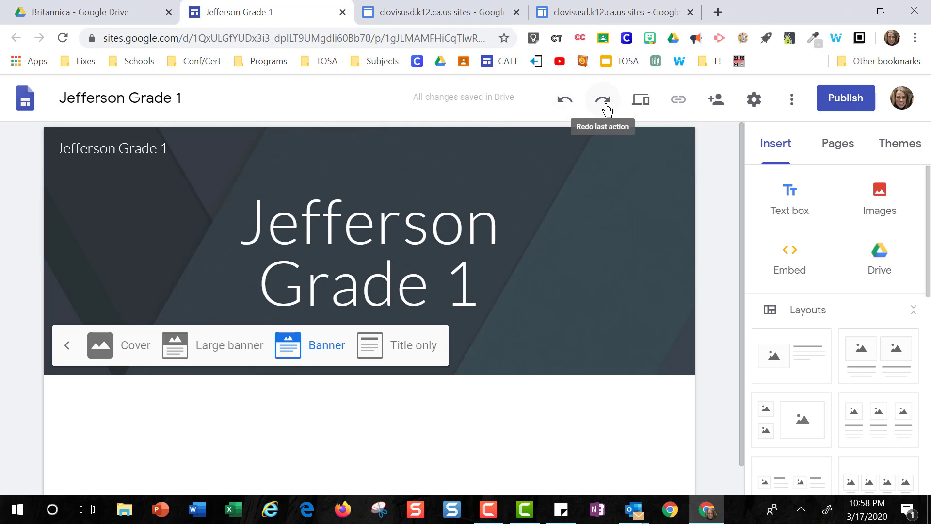
- Preview the site in the large-screen view and return to editing
click(644, 103)
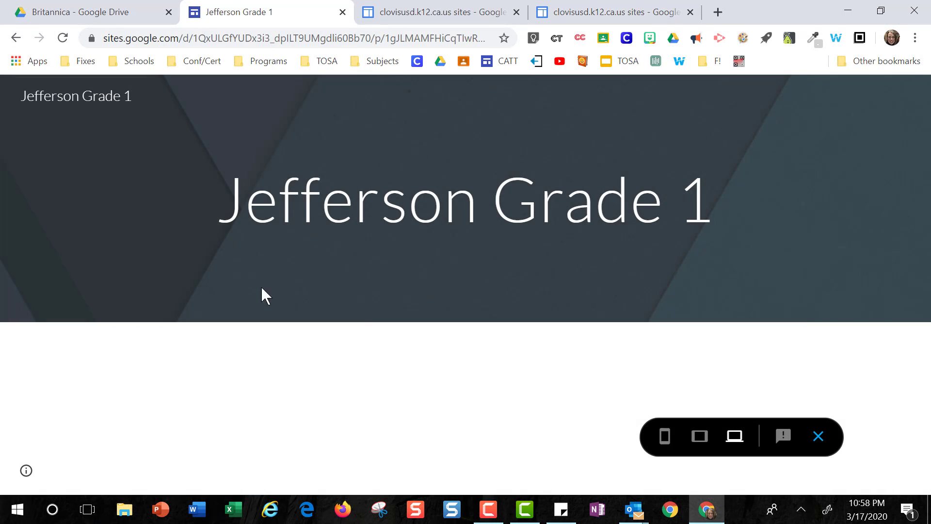
click(818, 438)
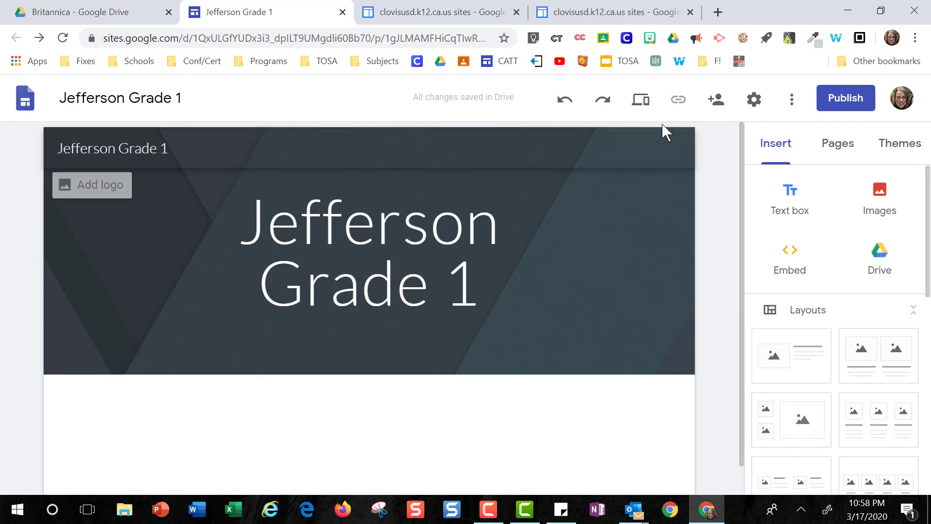
- Share the site draft with a colleague as an editor and send the invitation with notification
click(714, 107)
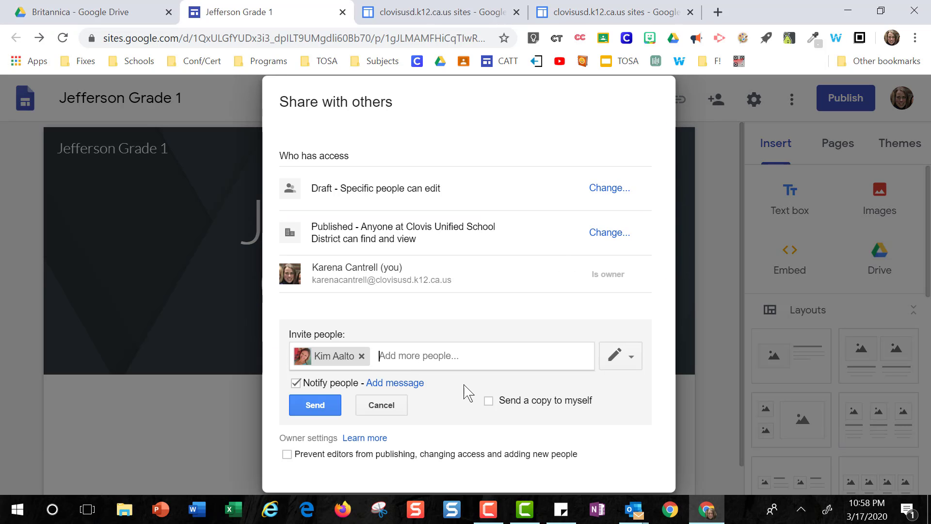
click(321, 410)
click(313, 442)
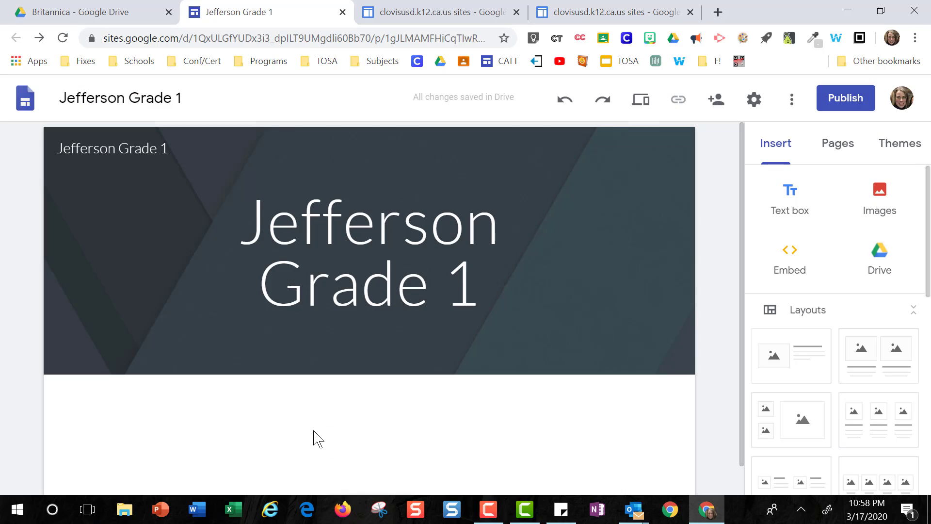
- Review the site's navigation settings and the additional site options such as version history and duplication
click(754, 111)
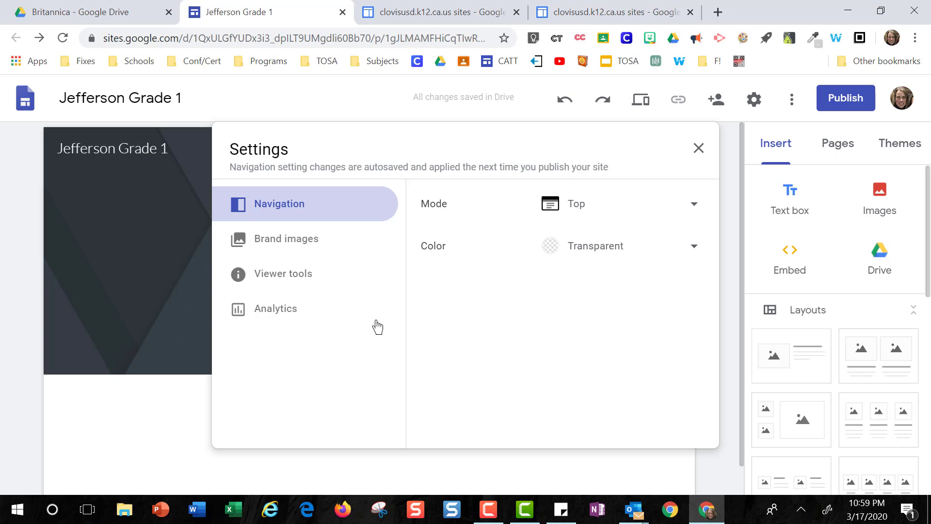
click(699, 148)
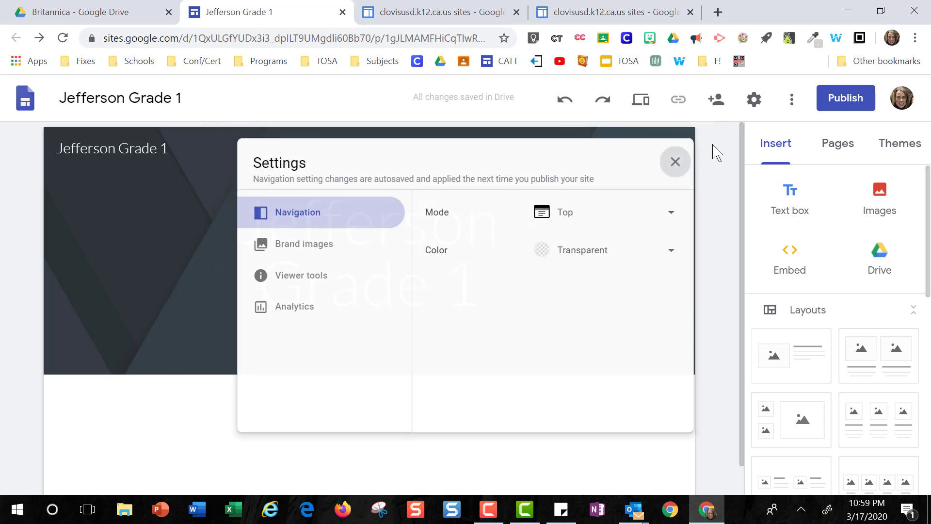
click(791, 103)
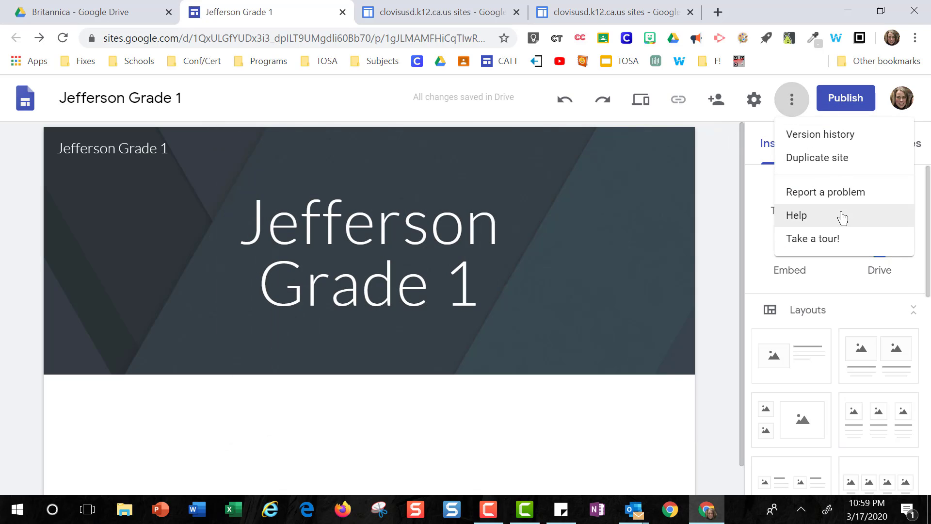
click(721, 158)
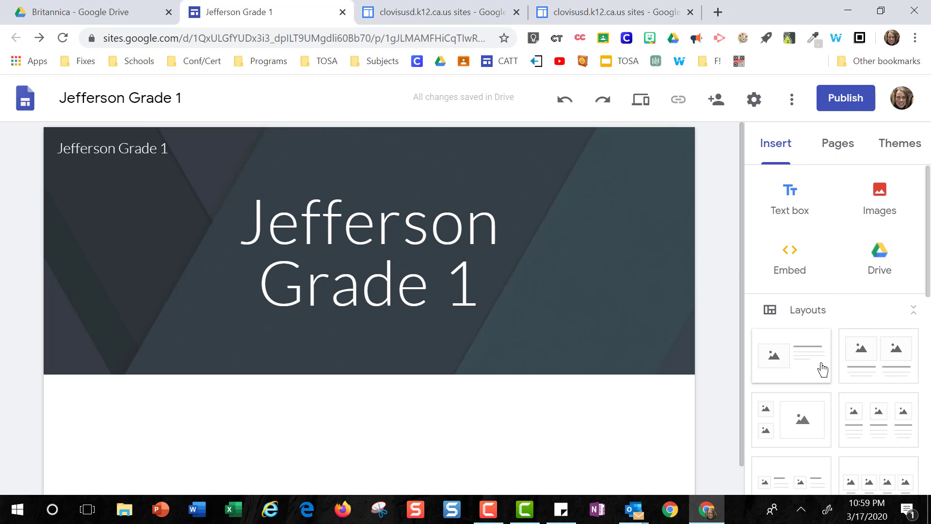
- Look through the layouts and components that can be inserted on the page, from Collapsible text to Charts
scroll(823, 370, down, 3)
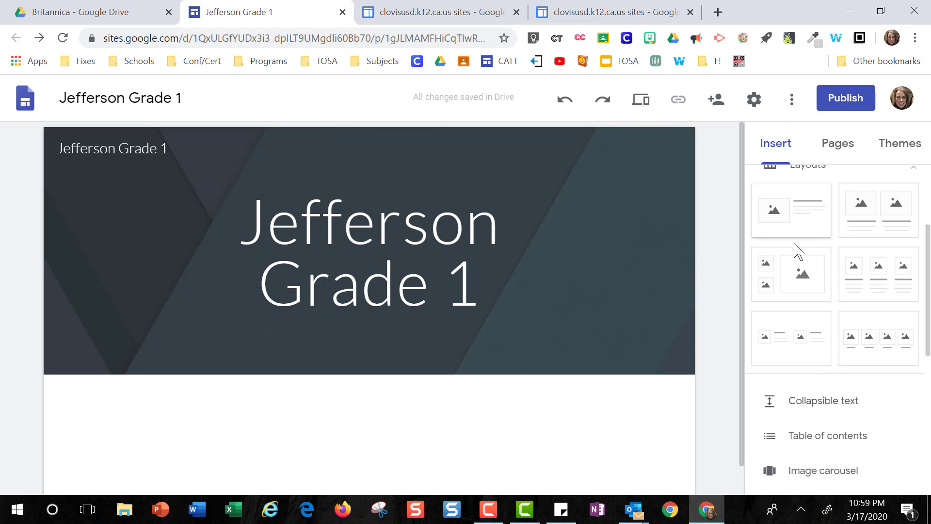
scroll(849, 328, down, 2)
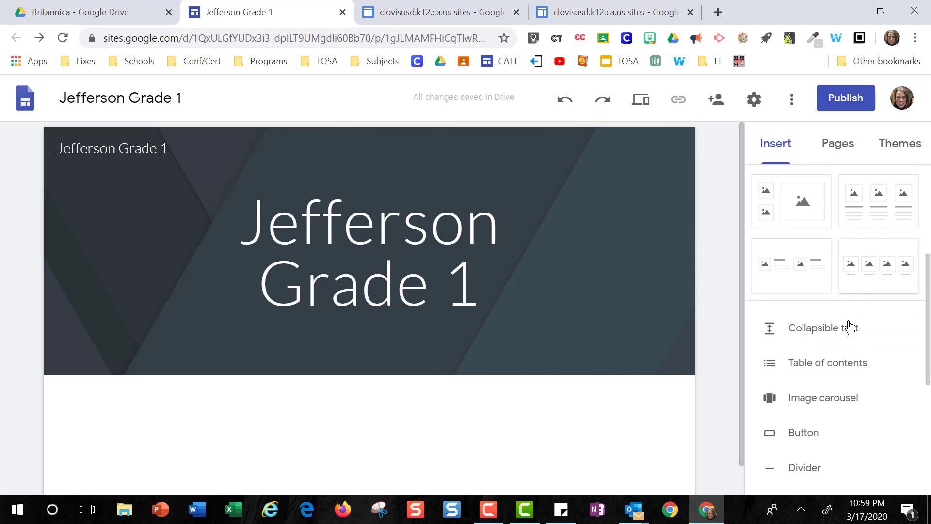
scroll(849, 328, down, 2)
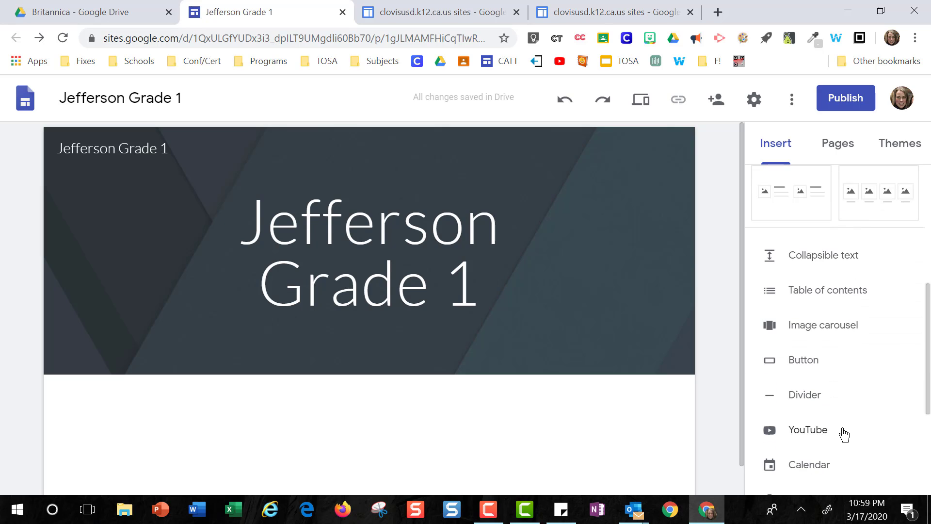
scroll(844, 434, down, 4)
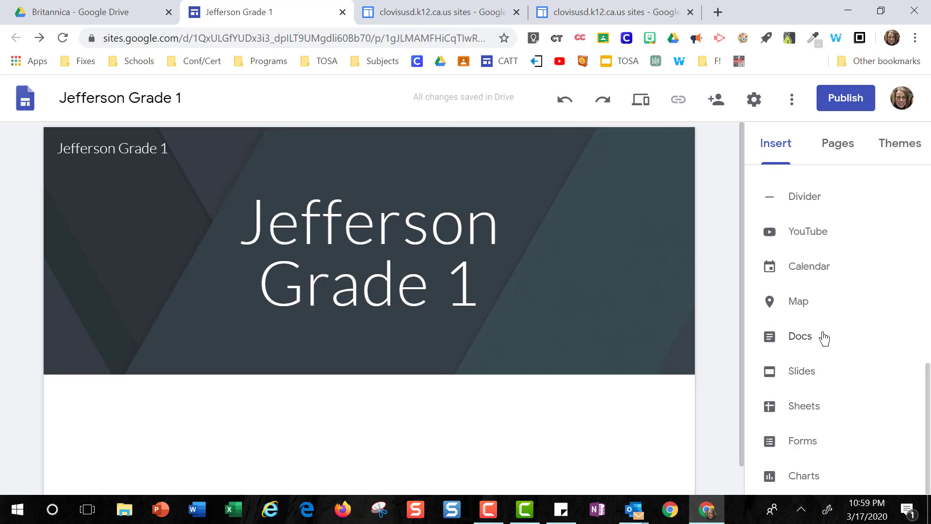
scroll(824, 338, up, 10)
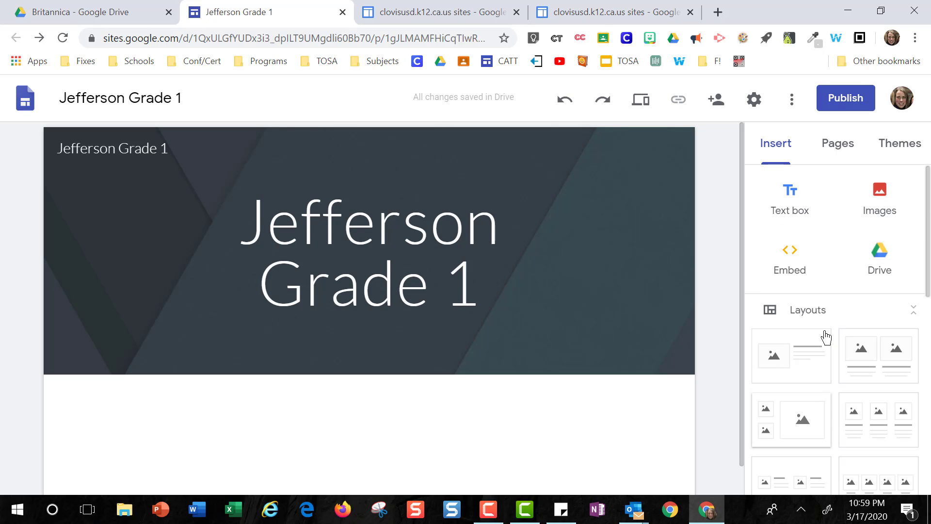
- Examine the site's page list and the available themes with their color and font style options
click(839, 147)
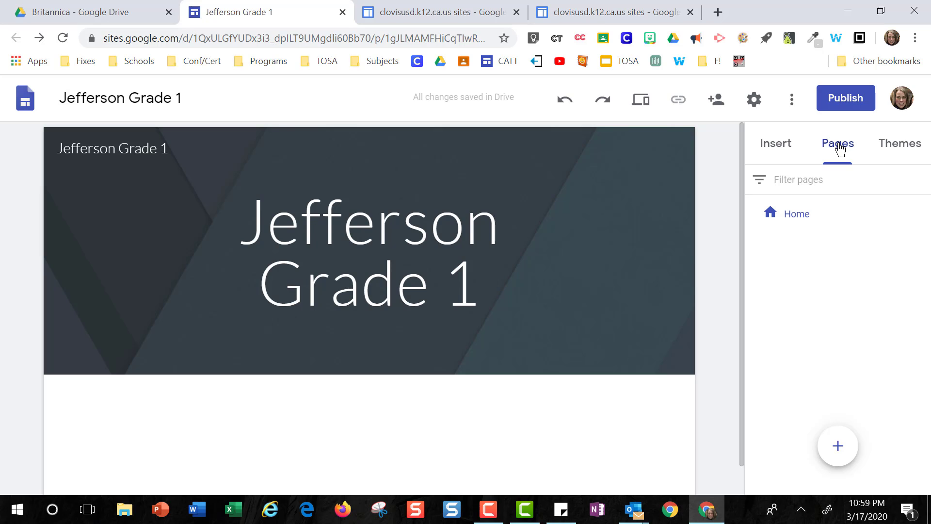
click(910, 152)
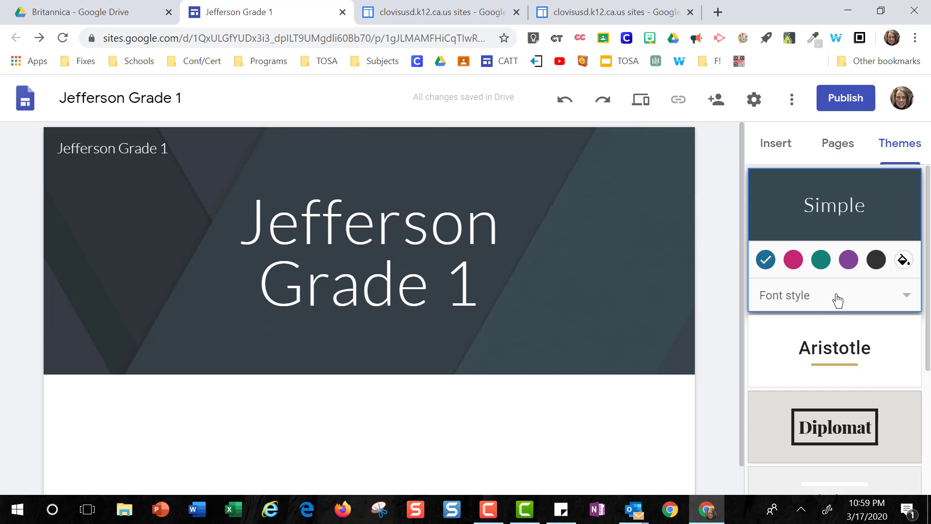
- Try the pink and teal colors and the Heavy, Classic and Light font styles on the Simple theme
click(795, 263)
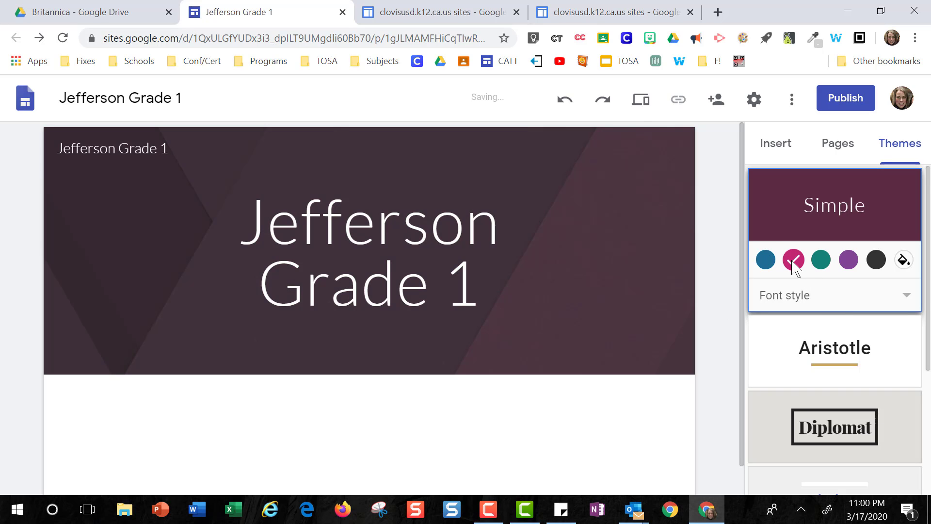
click(823, 266)
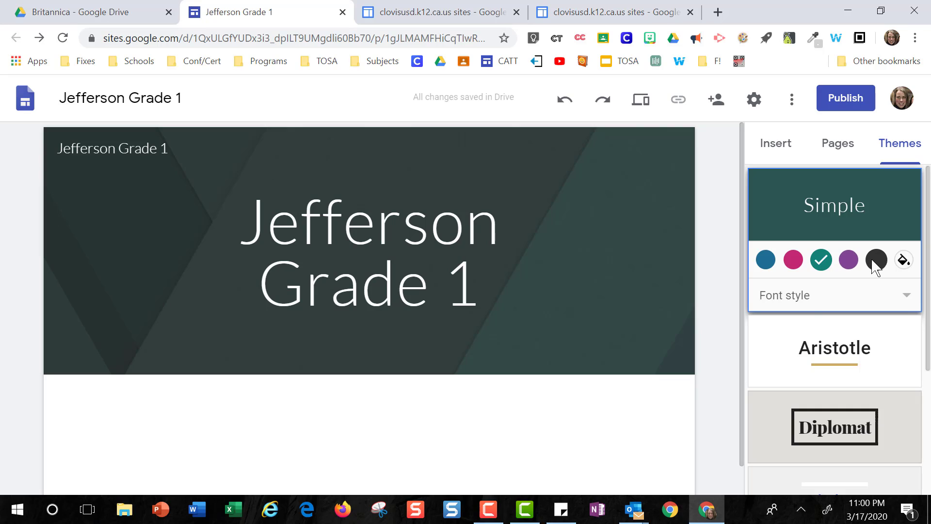
click(786, 296)
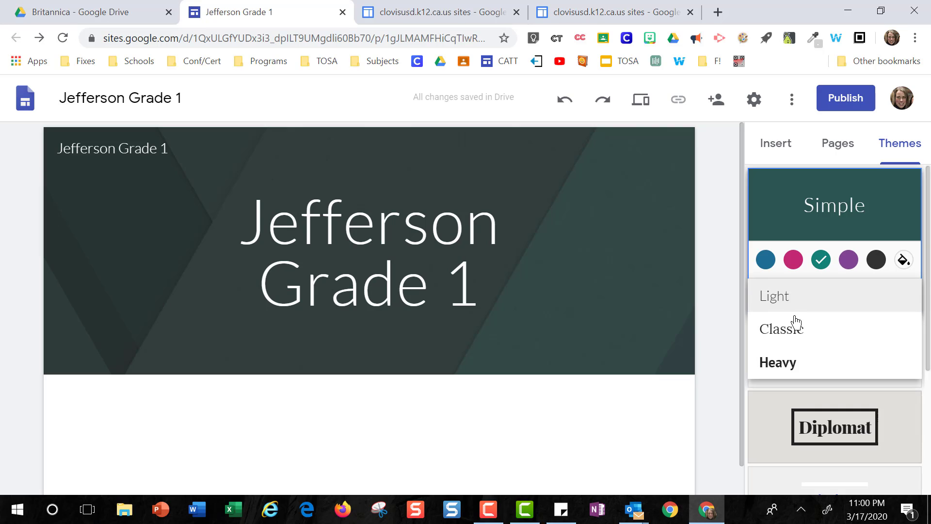
click(786, 371)
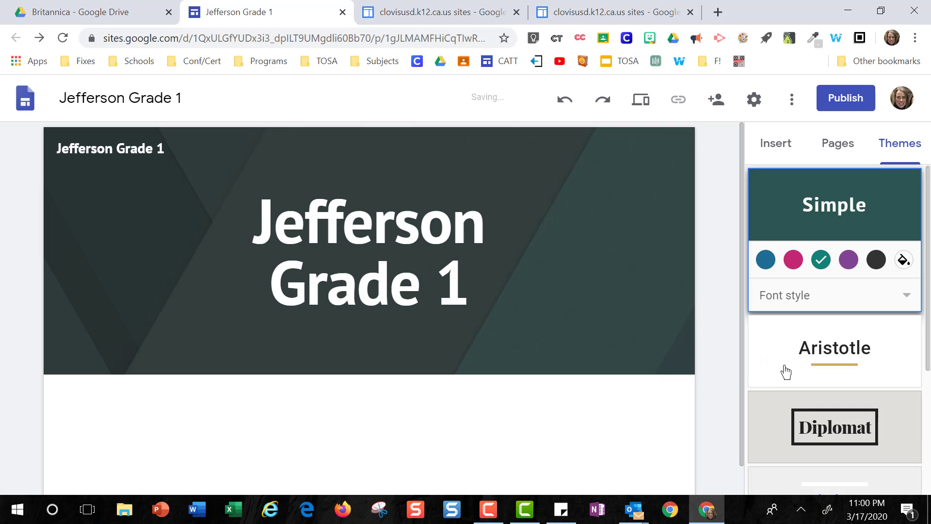
click(814, 300)
click(793, 271)
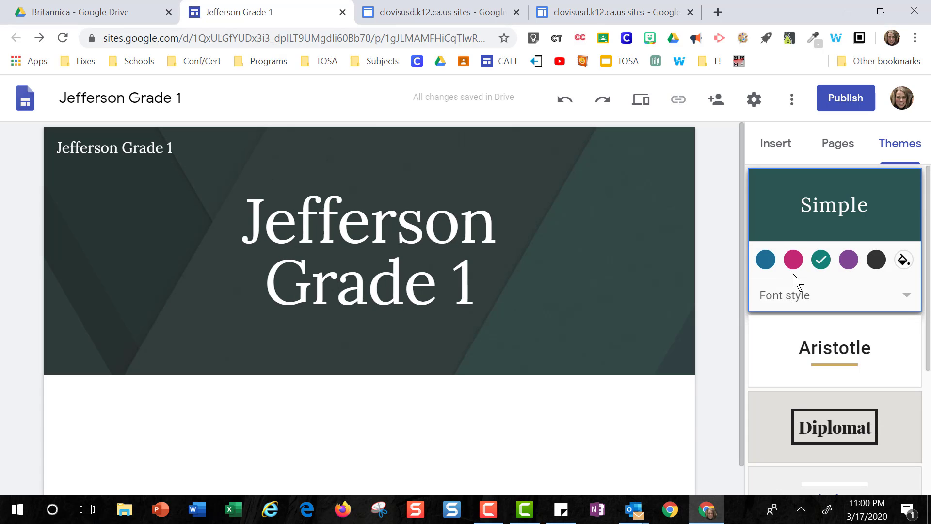
click(800, 296)
click(786, 269)
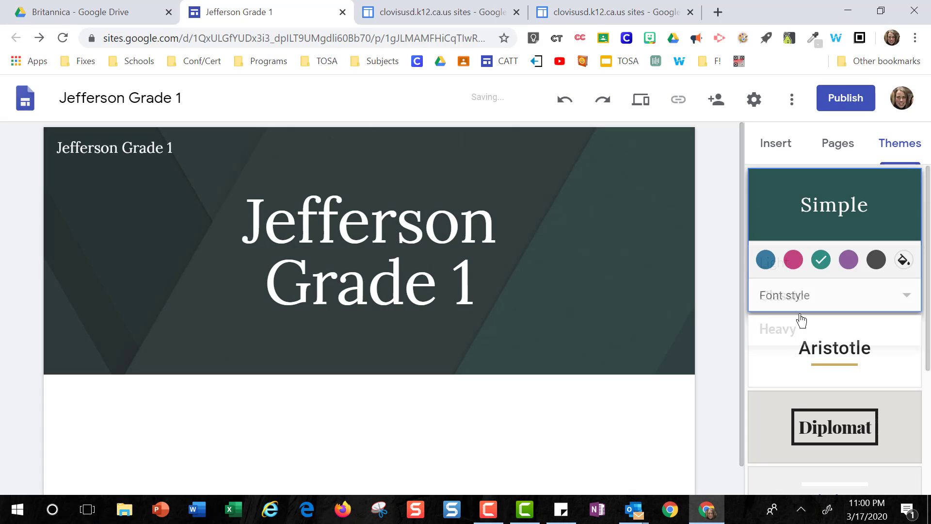
- Apply the Impression theme to the site
scroll(817, 365, down, 4)
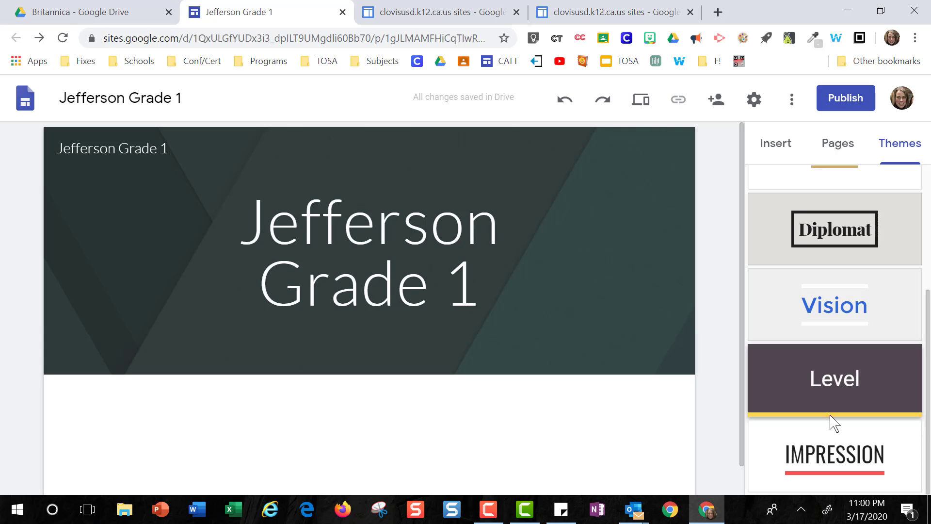
click(830, 450)
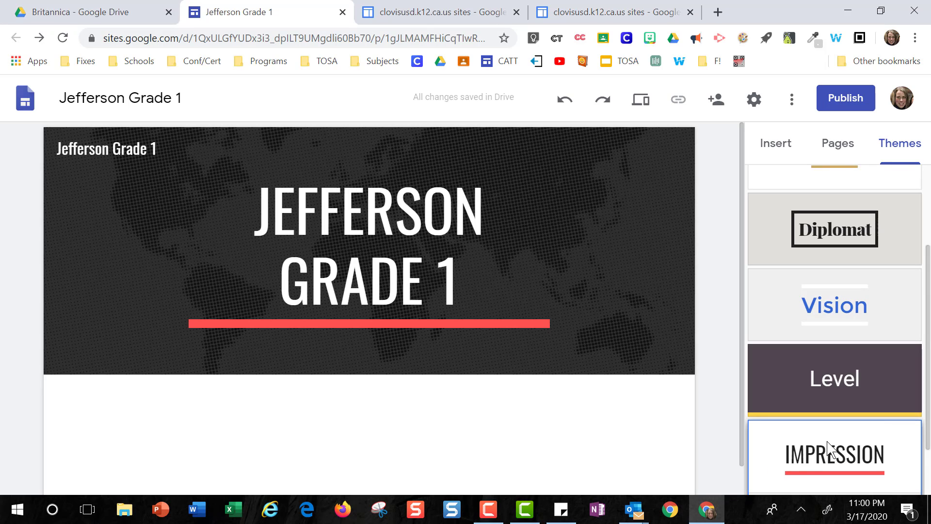
- Add a text box below the page header containing "Welcome to first grade!"
click(766, 145)
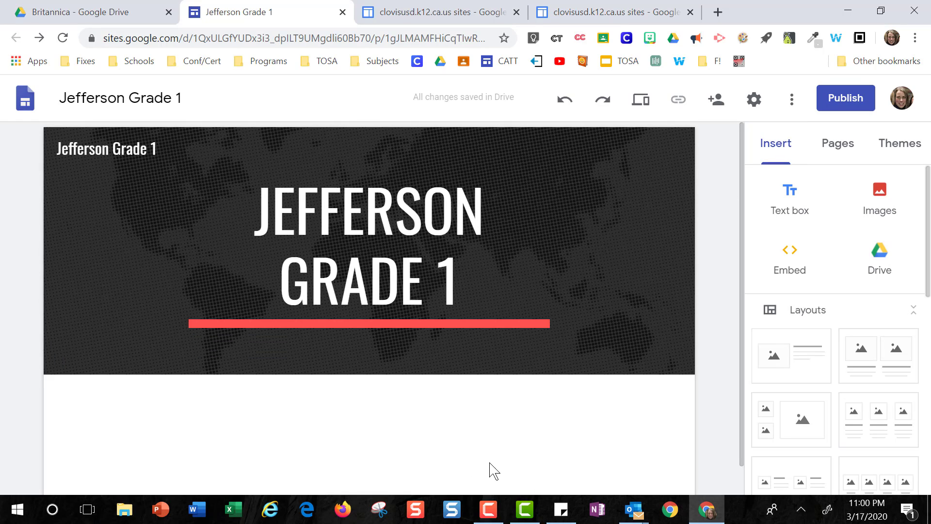
click(797, 209)
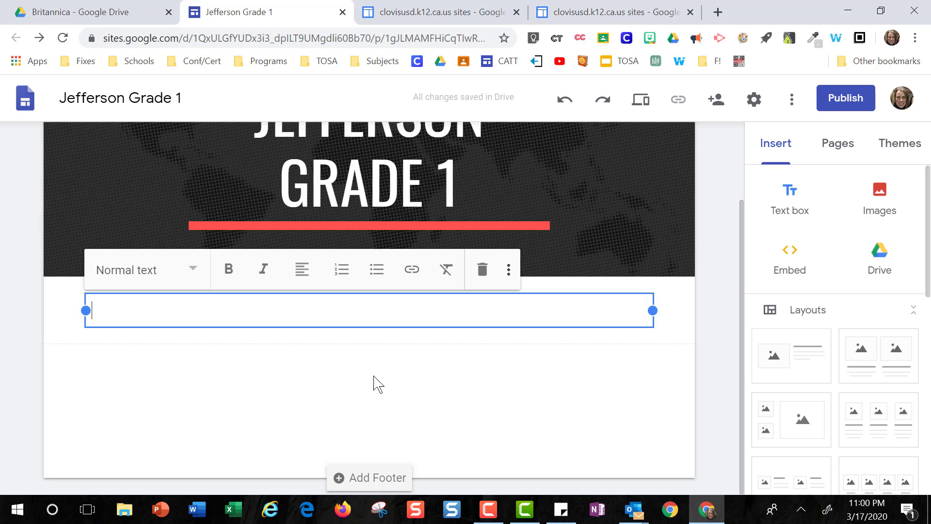
text(Welco)
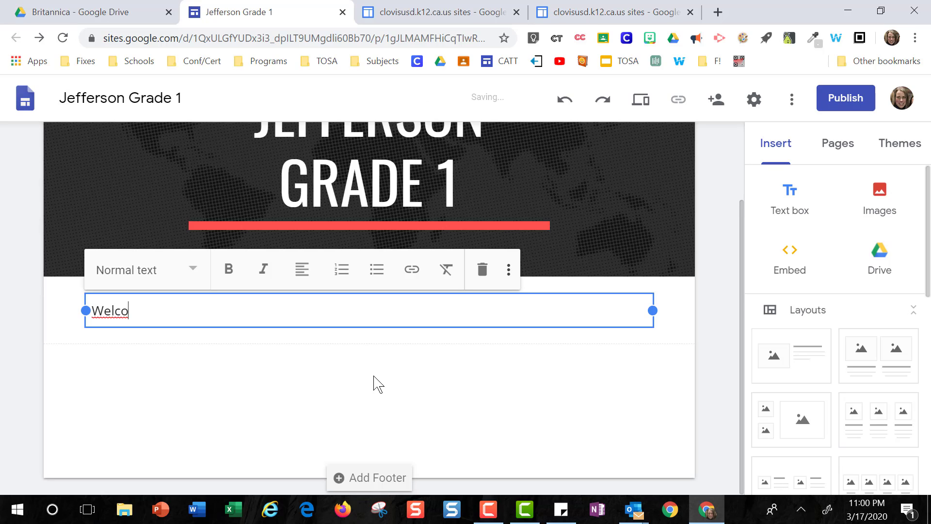
text(me to forst grade)
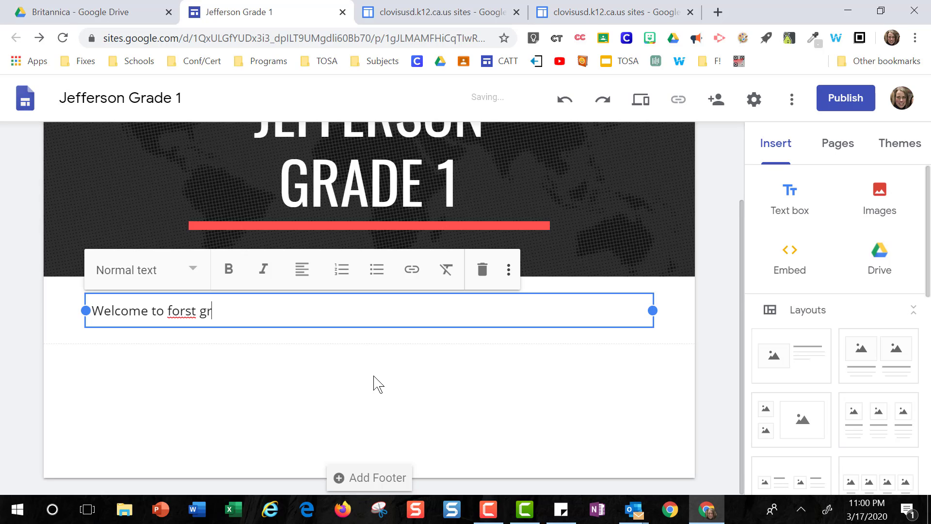
key(BackSpace)
key(BackSpace)
key(BackSpace)
key(BackSpace)
key(BackSpace)
key(BackSpace)
key(BackSpace)
key(BackSpace)
key(BackSpace)
key(BackSpace)
text(irst grade!)
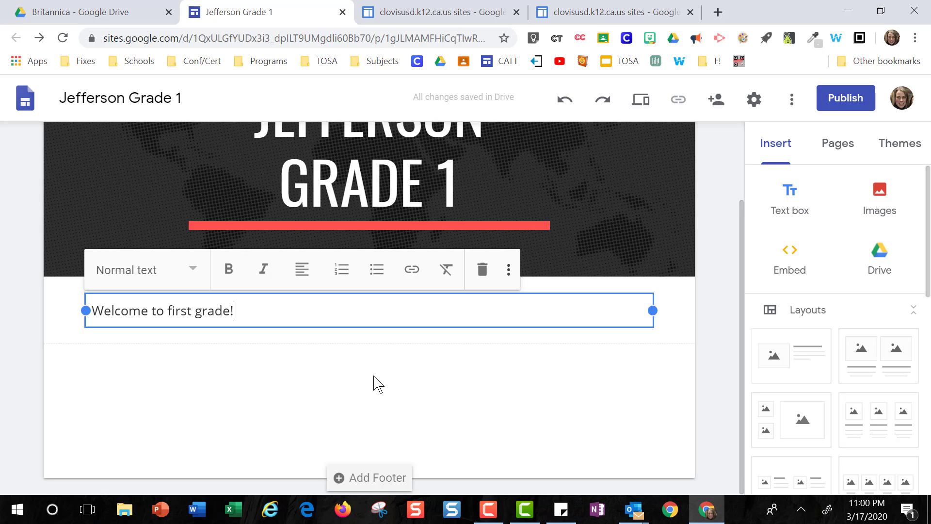
- Try the Title, Heading, Subheading, Small and Normal text styles on the whole welcome line
drag(254, 312, 88, 317)
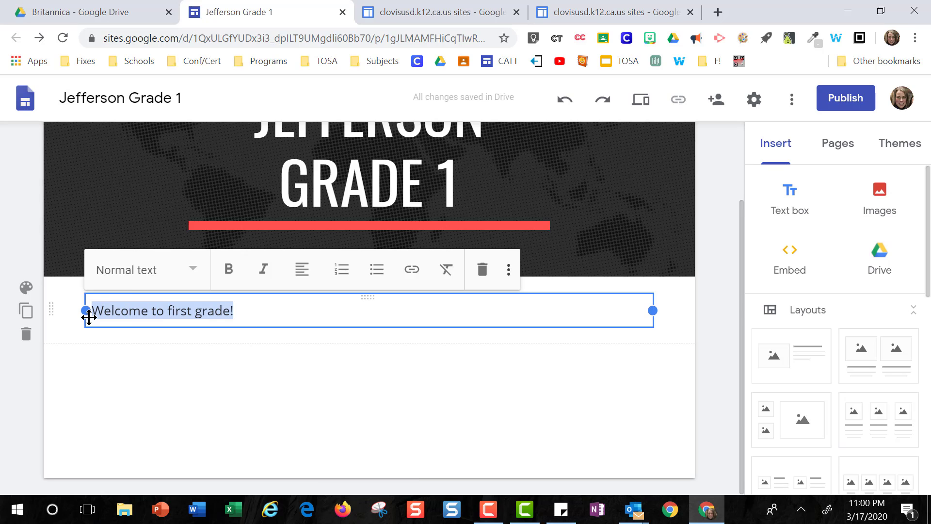
click(154, 275)
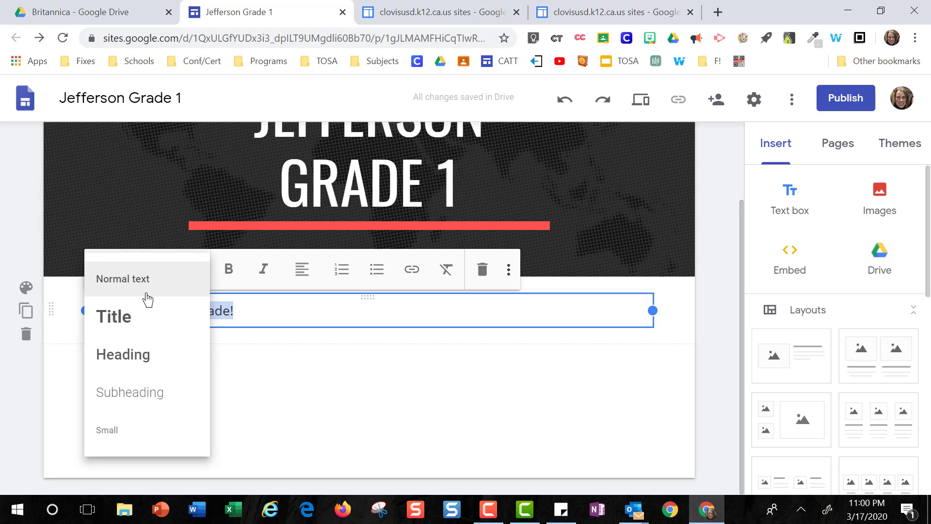
click(136, 317)
click(141, 283)
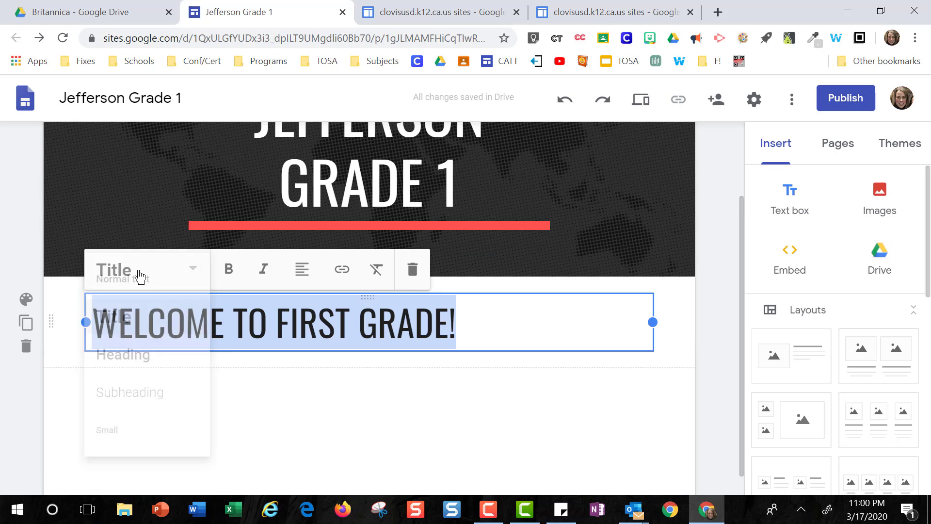
click(139, 354)
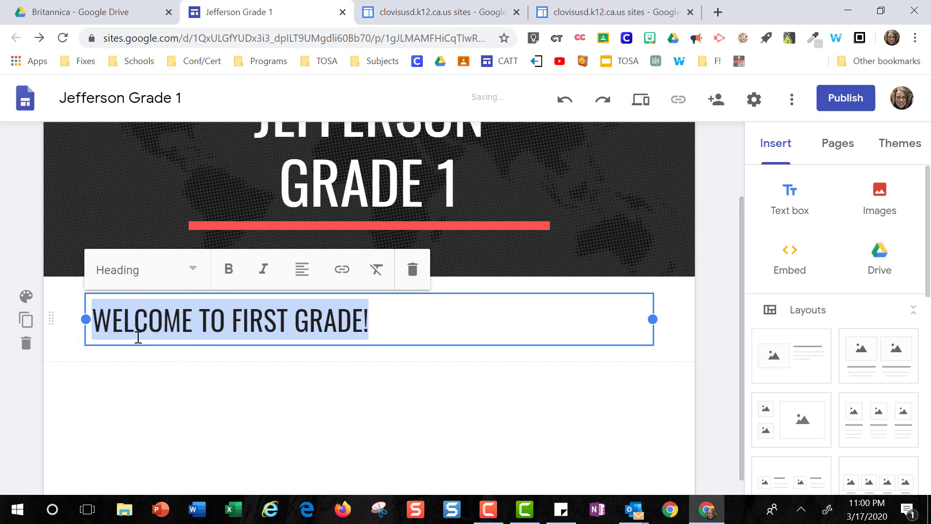
click(122, 275)
click(127, 395)
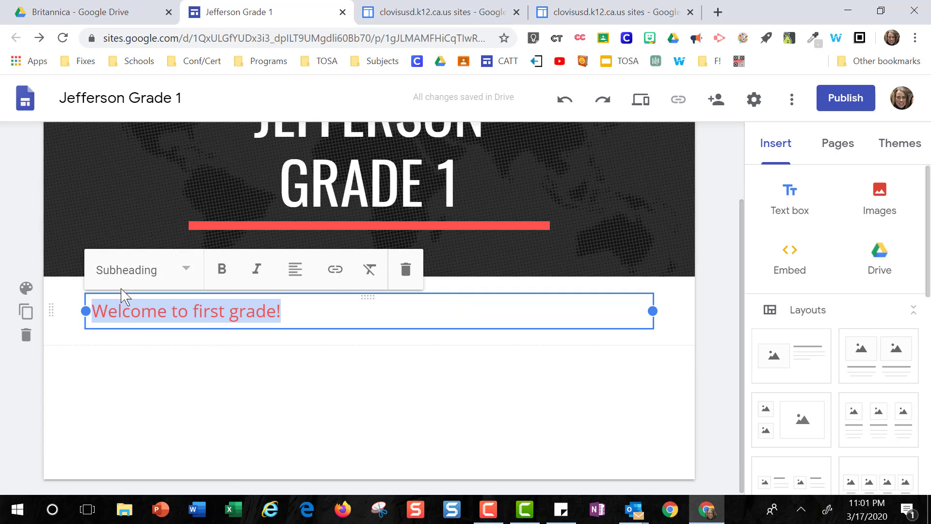
click(122, 272)
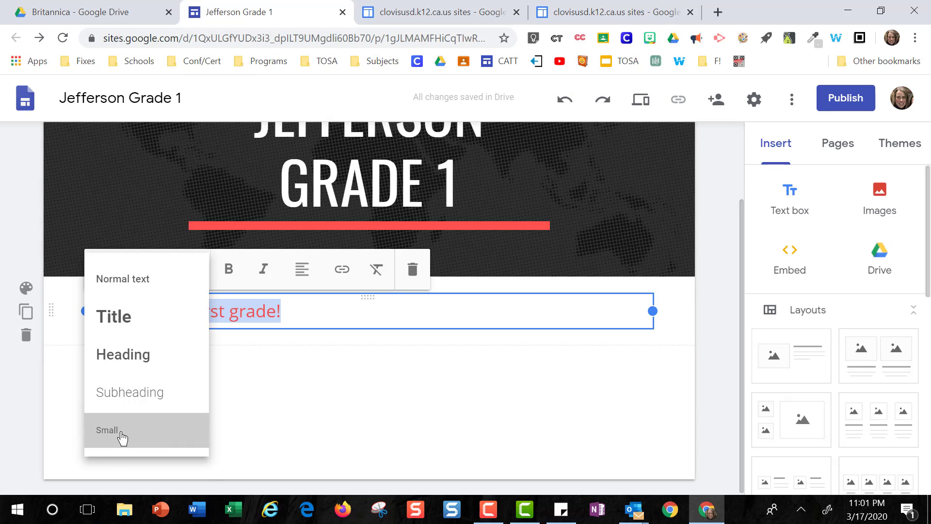
click(121, 438)
click(122, 284)
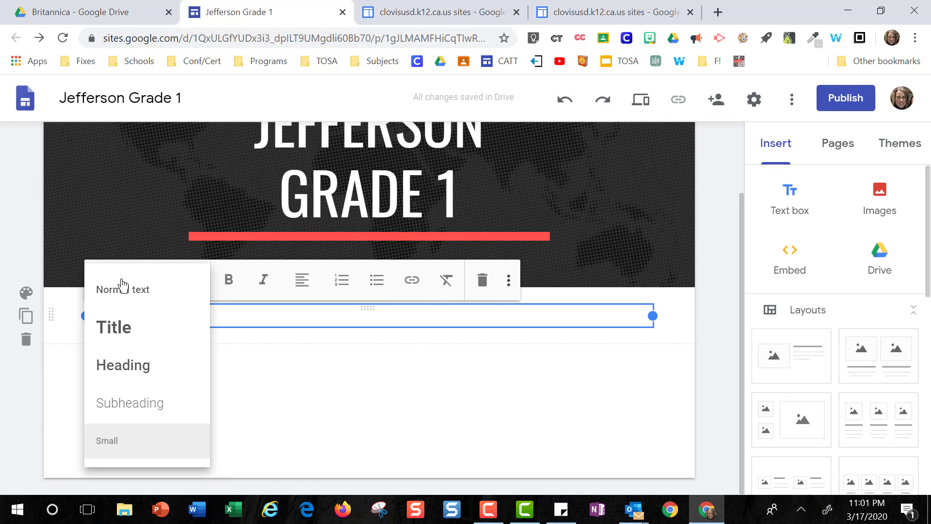
click(123, 291)
- Format the welcome line as a non-bold Heading and center it
click(124, 269)
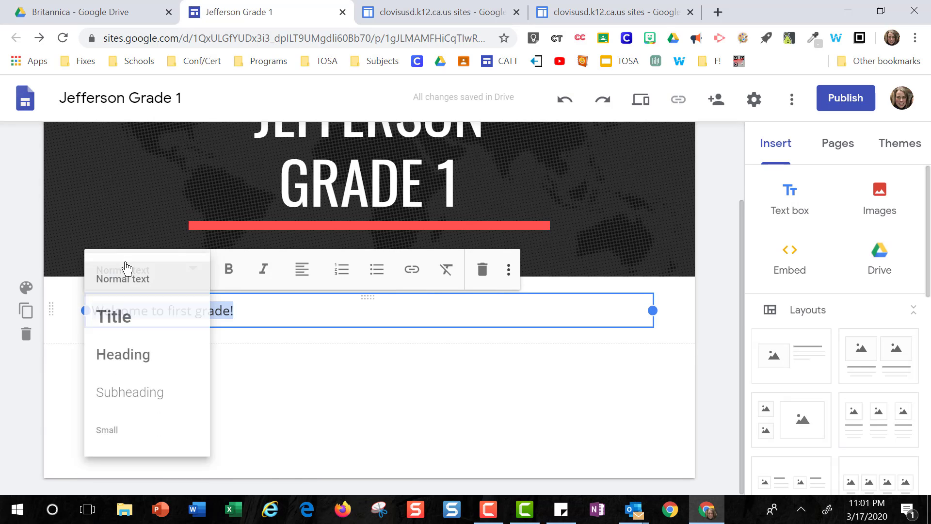
click(117, 363)
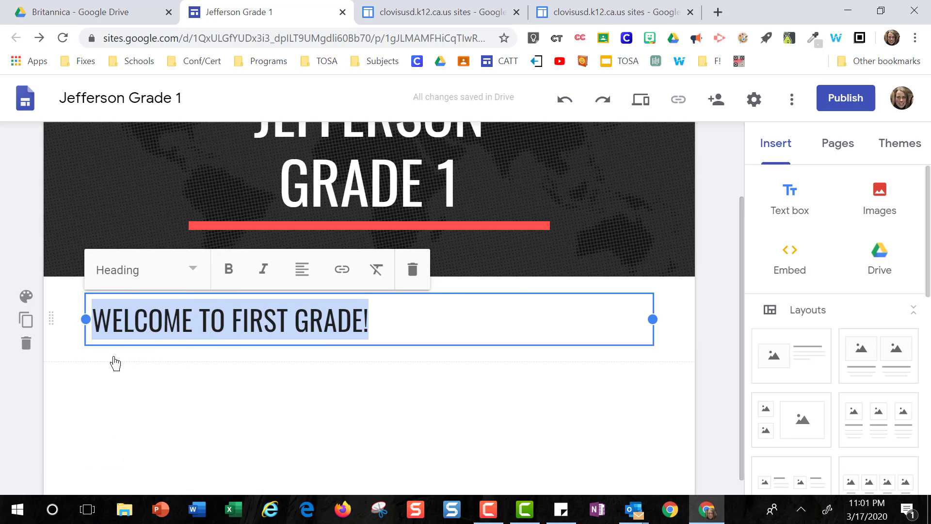
click(228, 284)
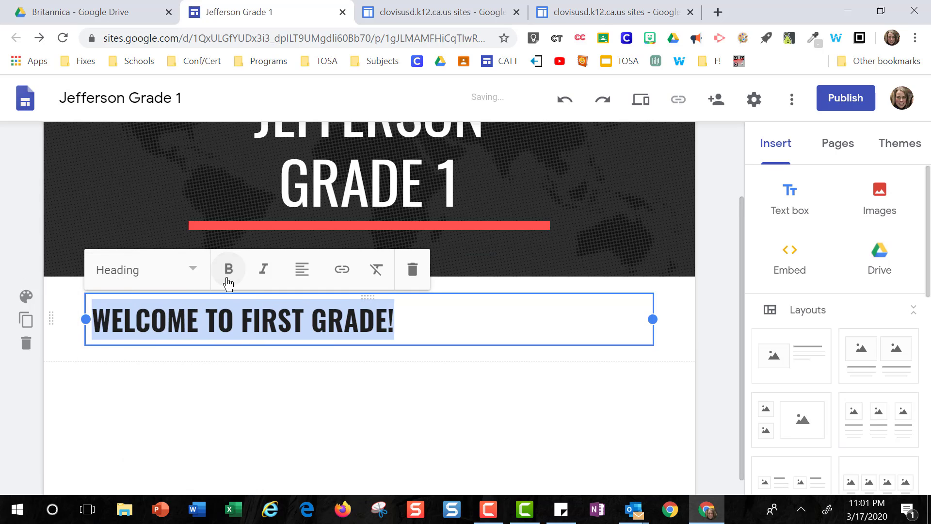
click(228, 284)
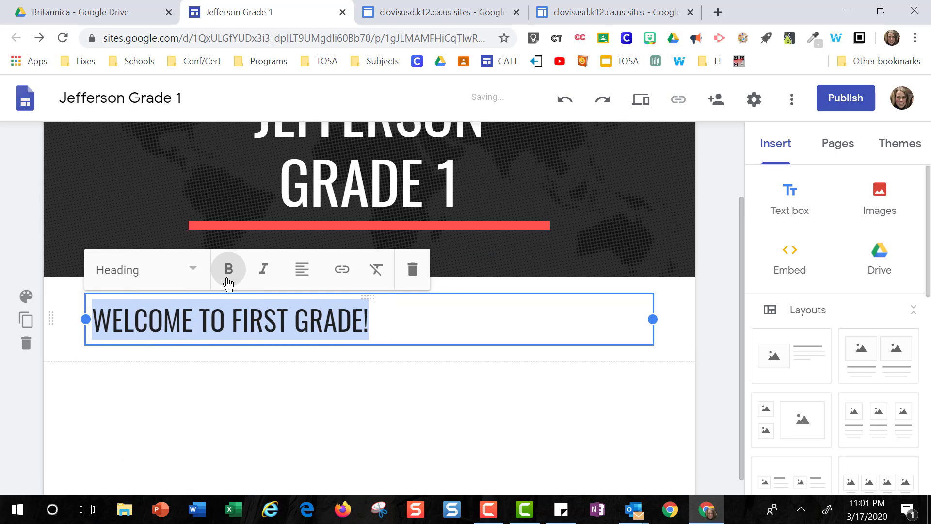
click(303, 277)
click(302, 316)
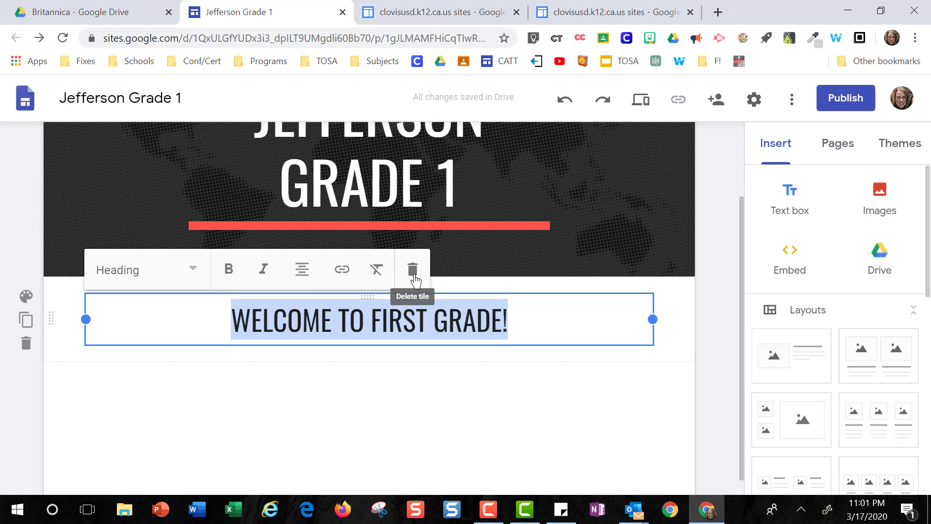
- Duplicate the welcome section and delete the extra copy
click(27, 321)
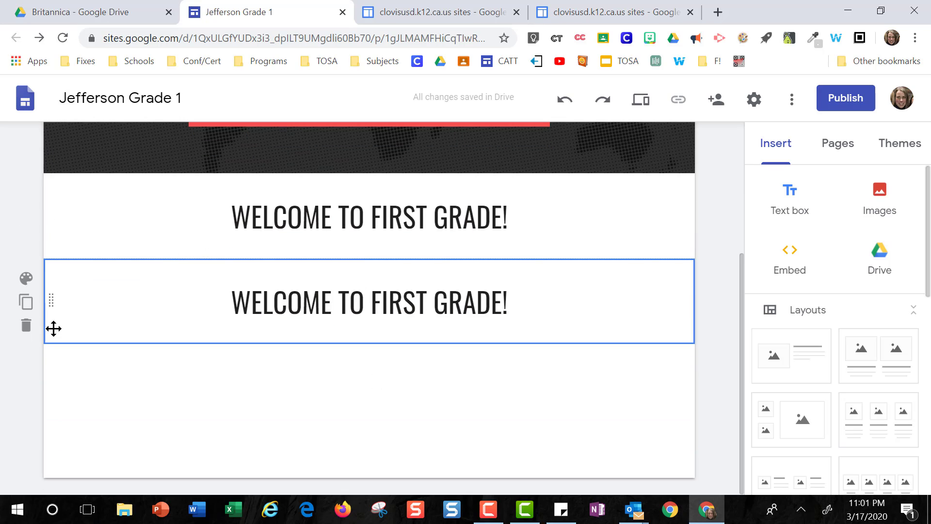
click(26, 325)
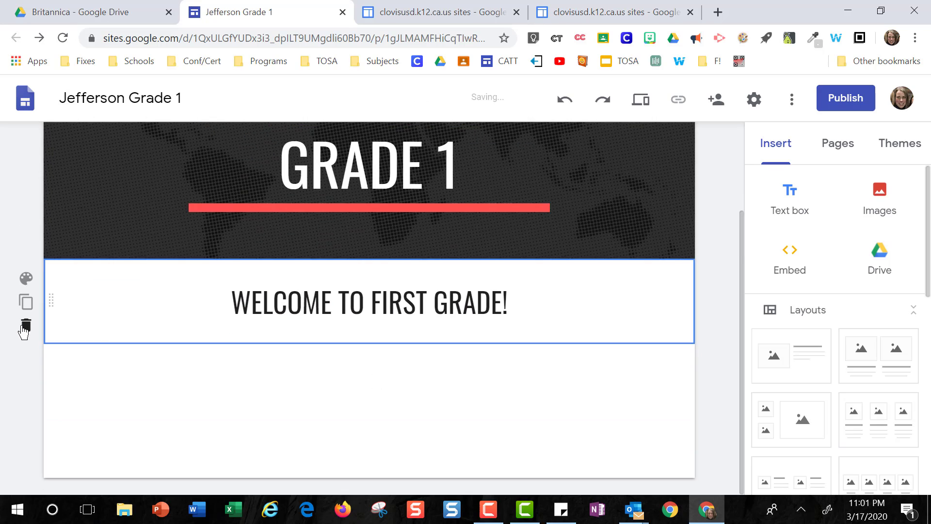
- Try the Emphasis 1 background on the welcome section, then set it to Emphasis 2
click(26, 283)
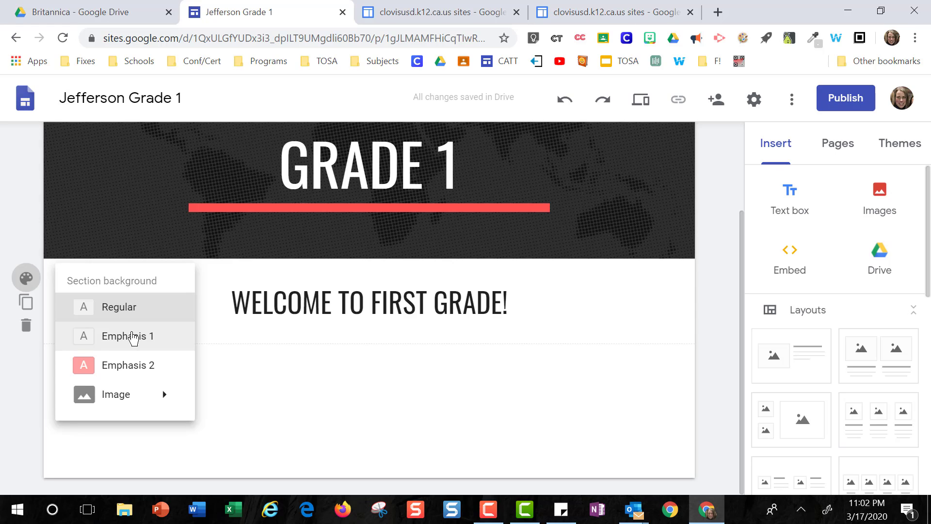
click(134, 337)
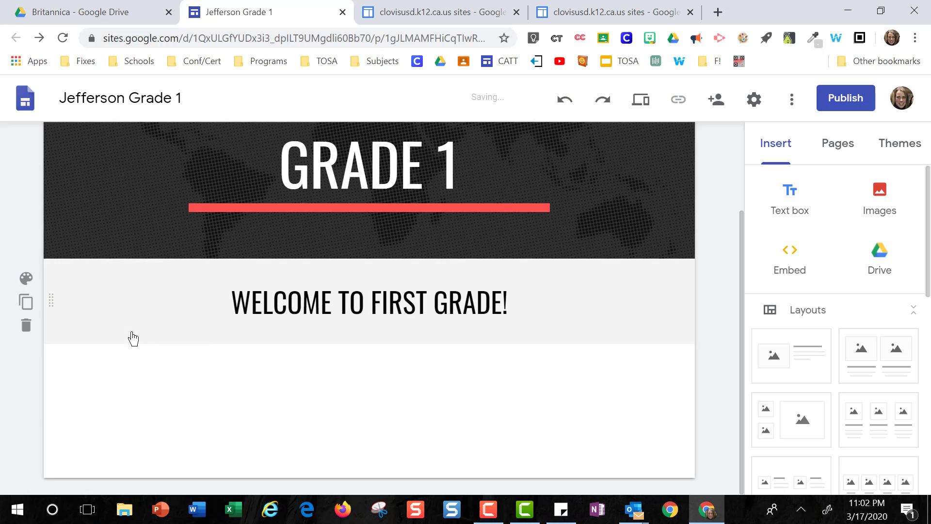
click(26, 278)
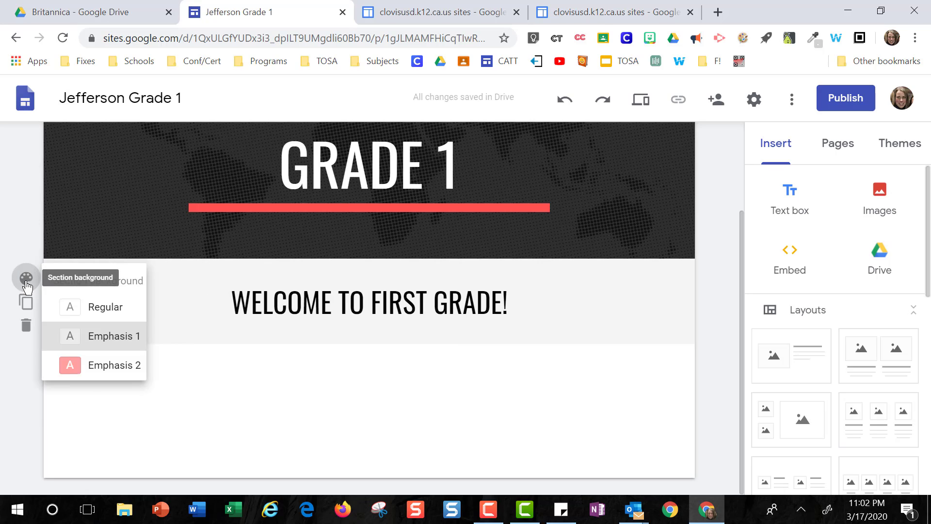
click(100, 378)
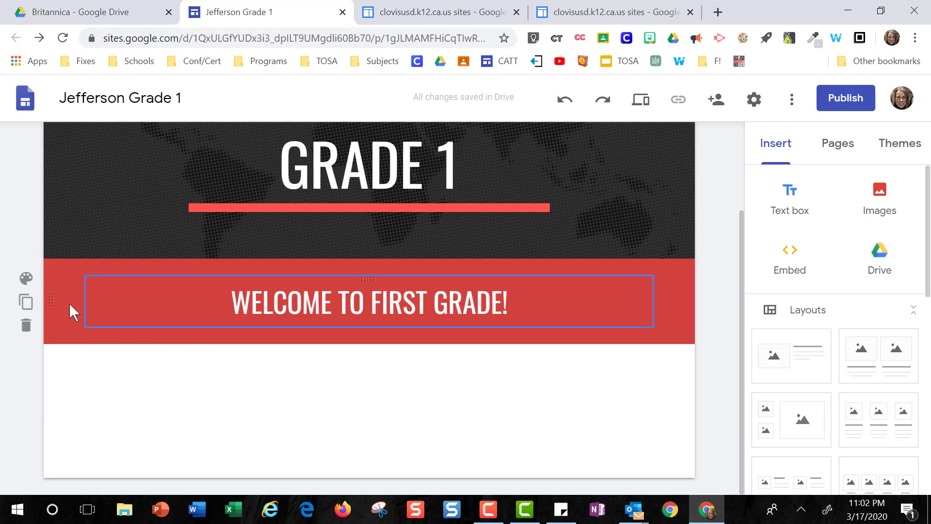
- Look at the image options offered for the welcome section's background without choosing one
click(29, 279)
mouse_move(101, 398)
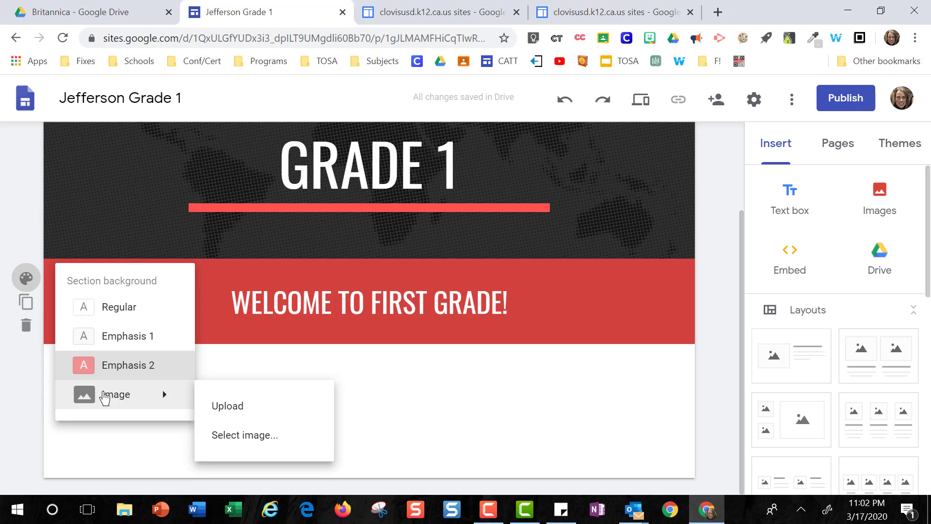
click(410, 388)
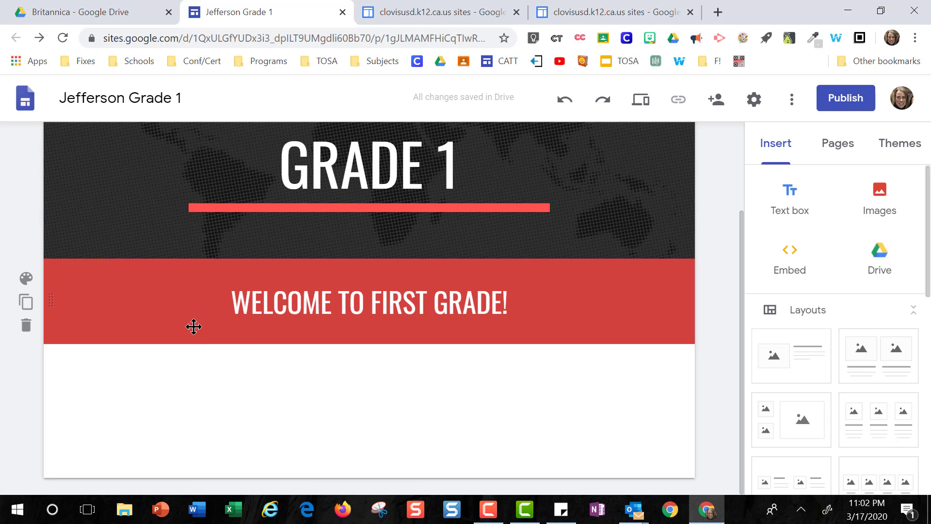
- Upload the image pi-day-numbers-4.205201 from the Downloads folder onto the page below the welcome section
click(881, 199)
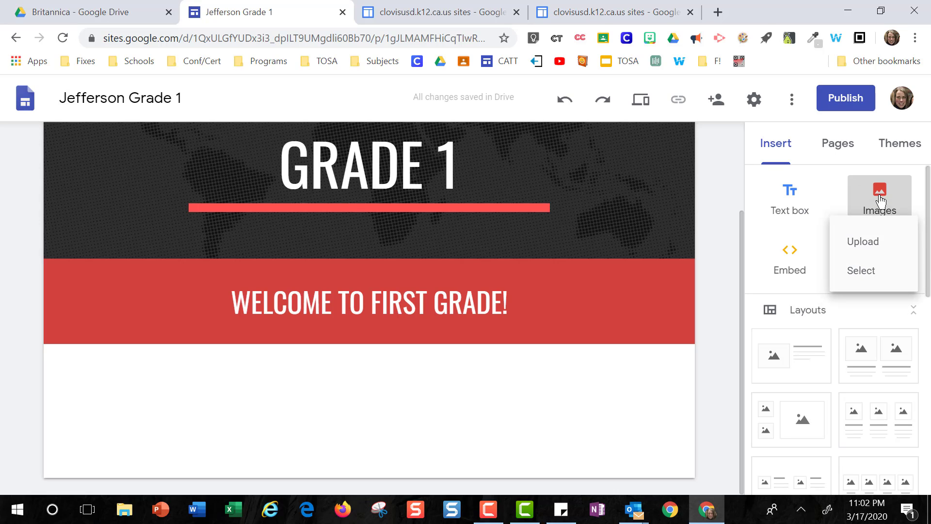
click(882, 256)
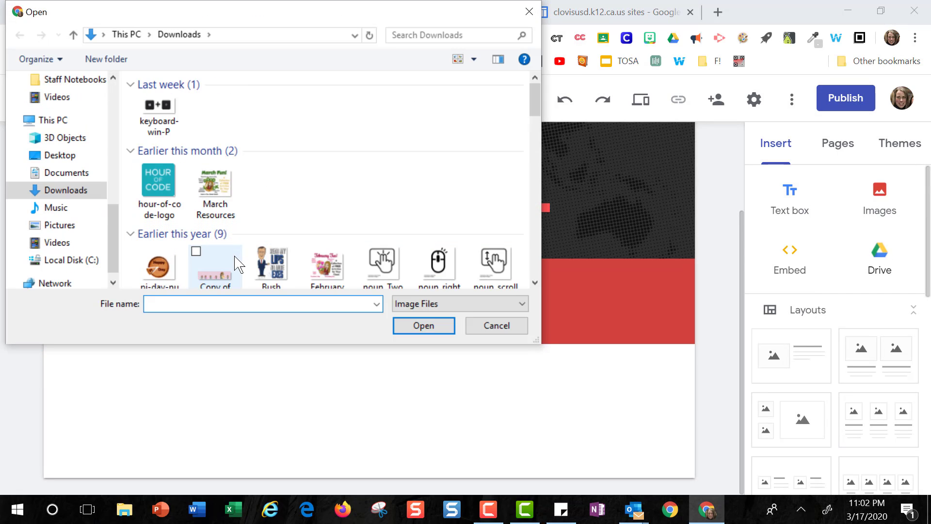
scroll(235, 257, down, 5)
scroll(236, 264, up, 3)
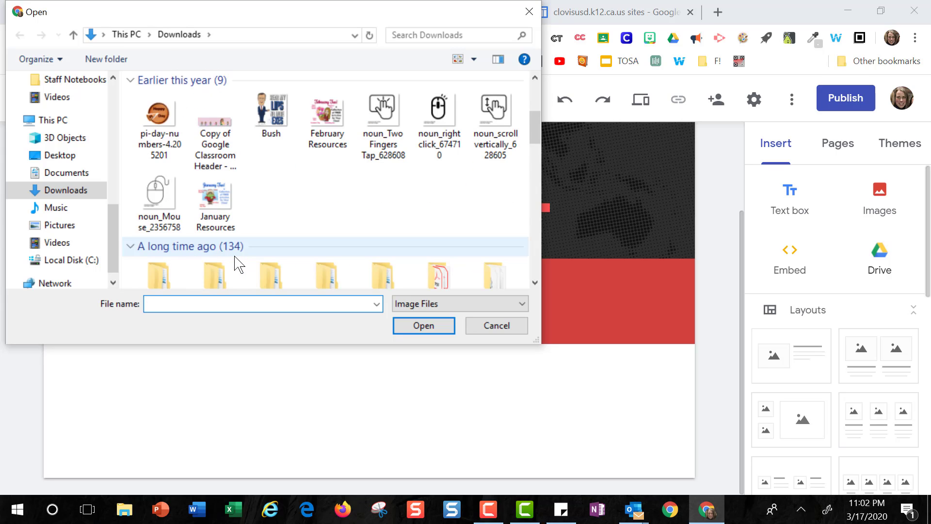
click(159, 123)
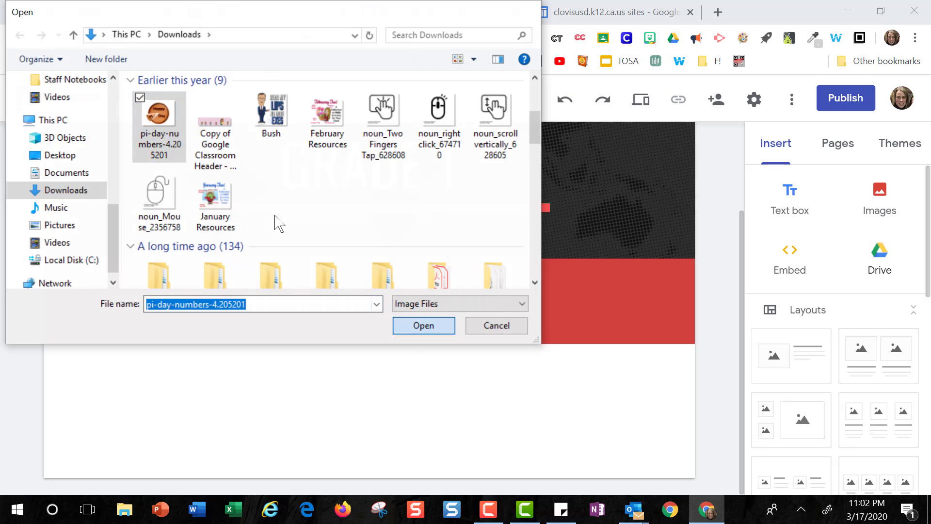
click(420, 326)
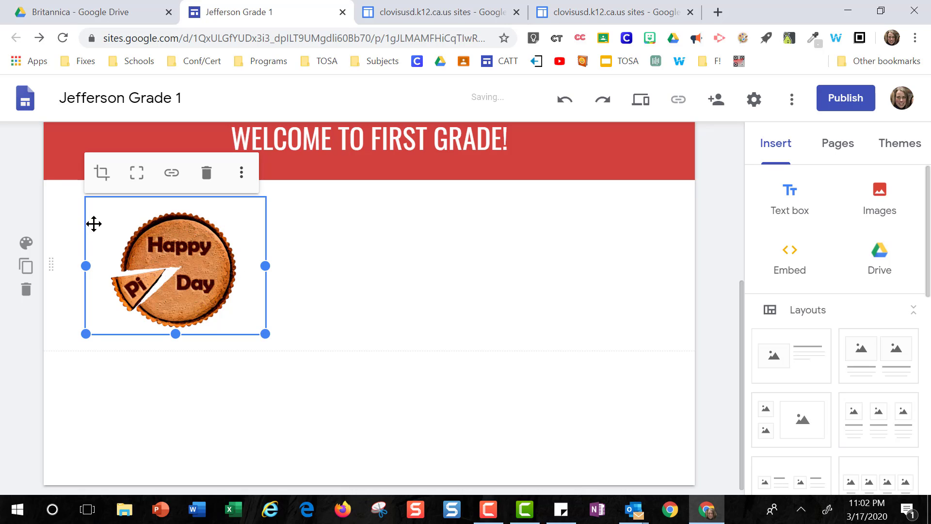
- Enlarge the Pi Day image and center it horizontally in its section below the welcome banner
drag(165, 258, 353, 439)
click(482, 322)
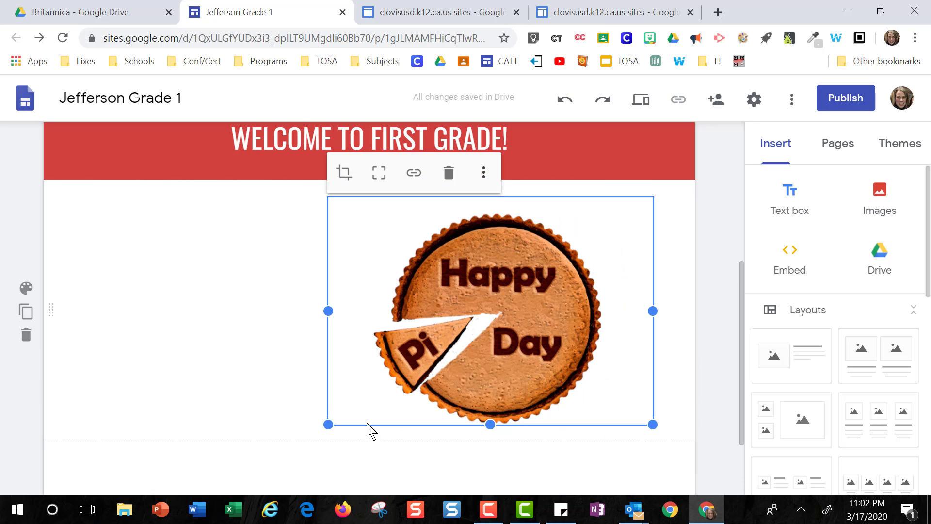
drag(526, 332, 379, 336)
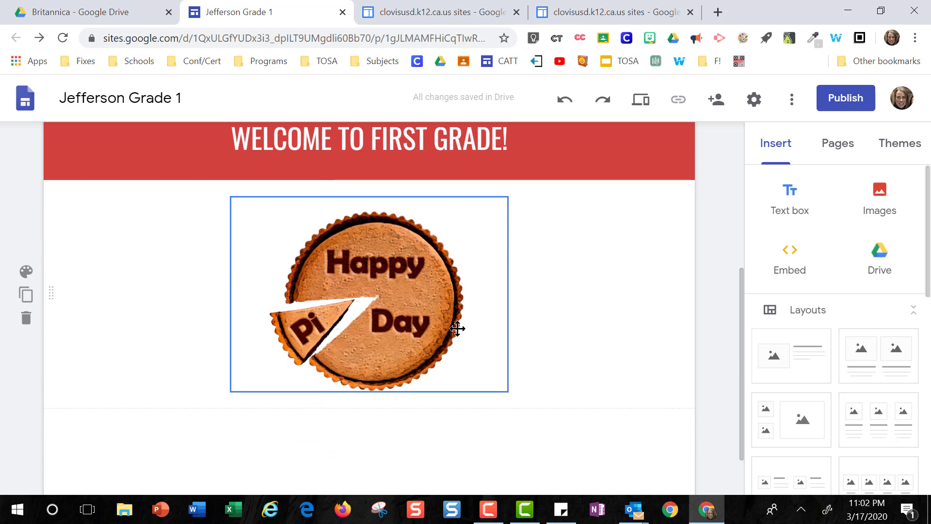
- Look at the sources available for selecting an existing image, then close the image selection without inserting anything
click(880, 206)
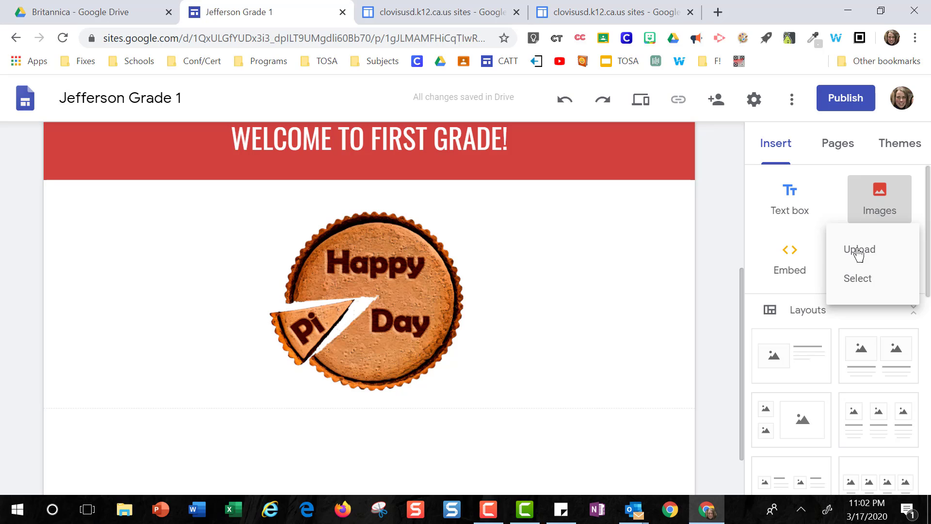
click(856, 279)
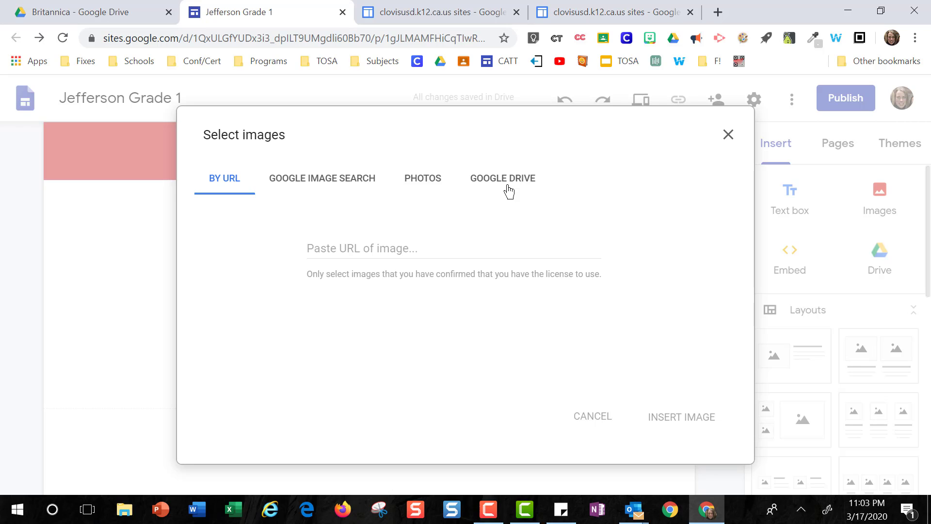
click(729, 135)
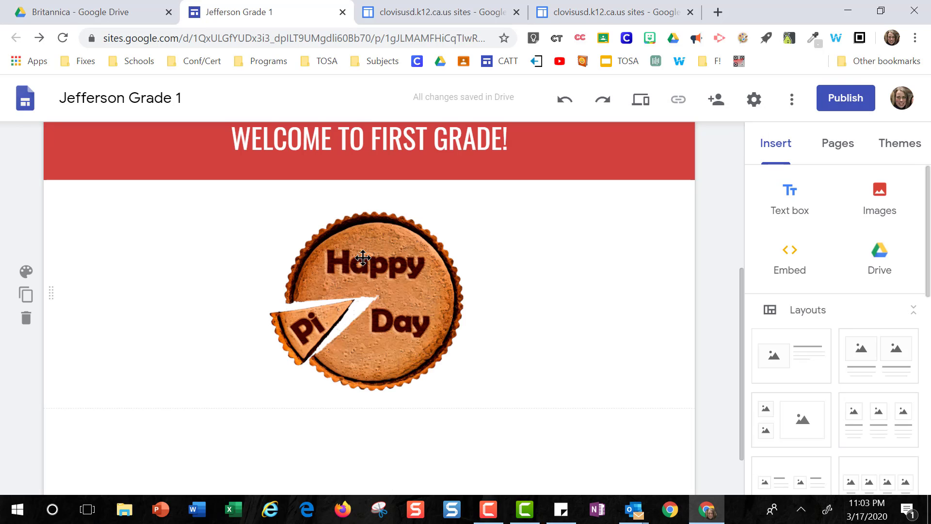